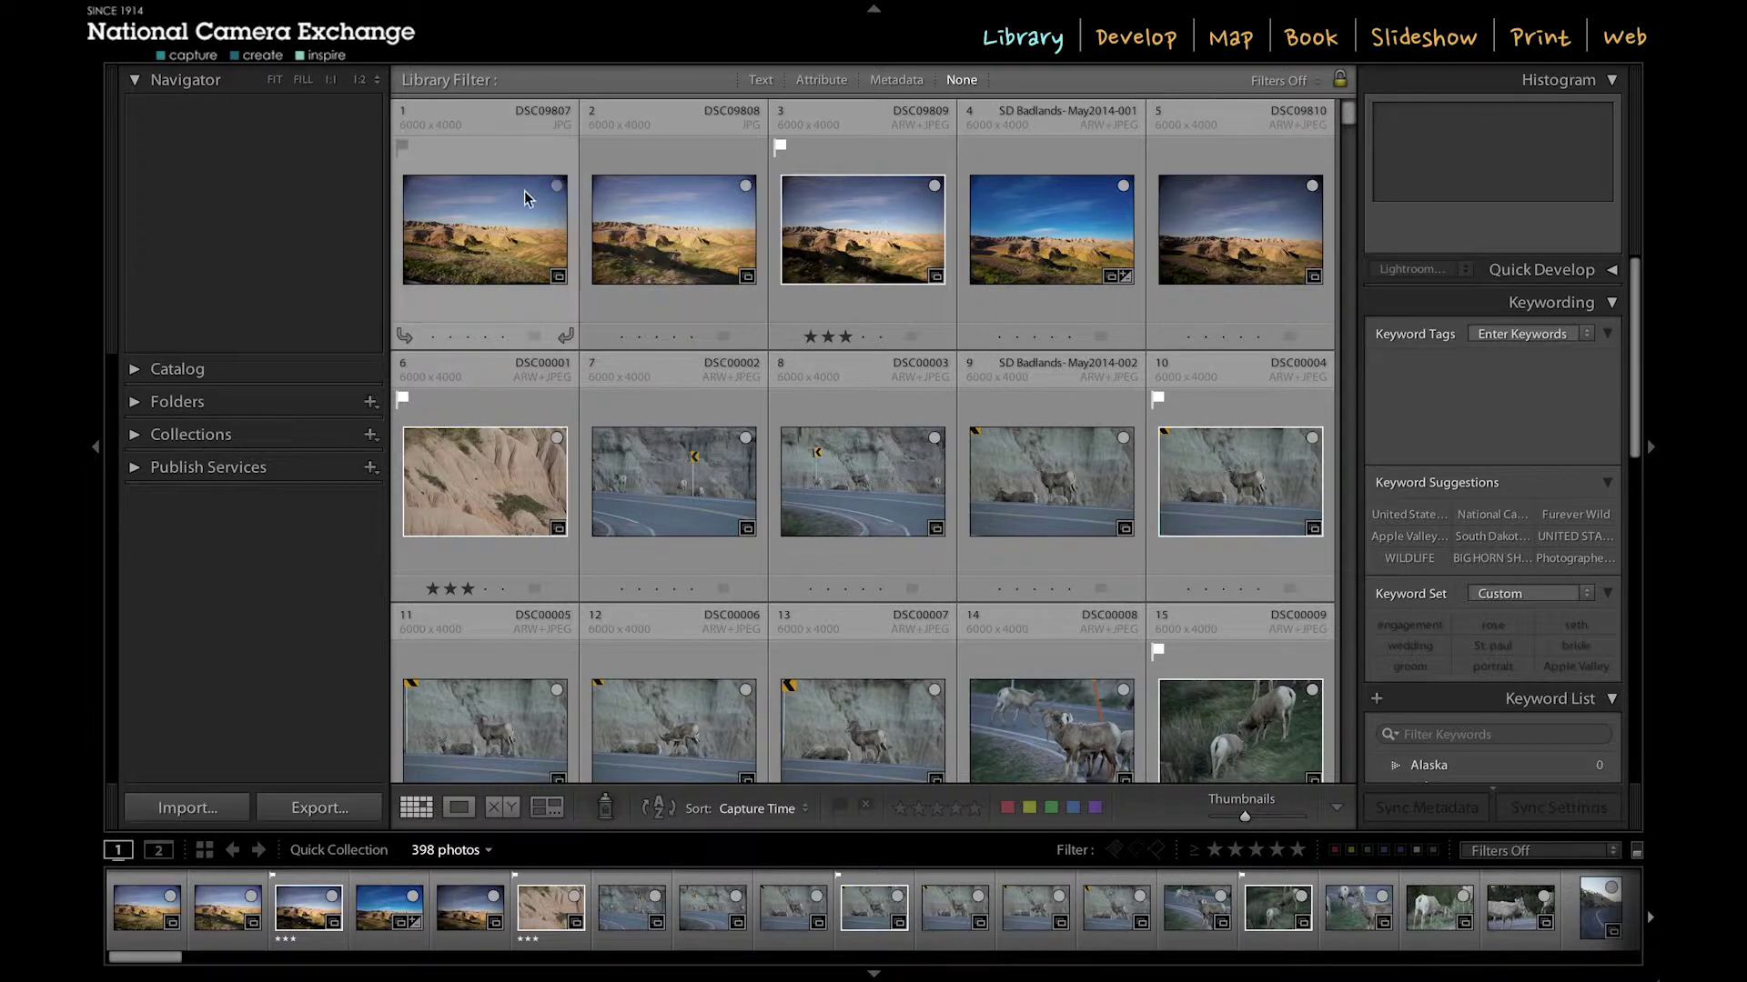
# Step: Select all 398 Badlands photos and place the cursor in the Keyword Tags box
pyautogui.click(499, 239)
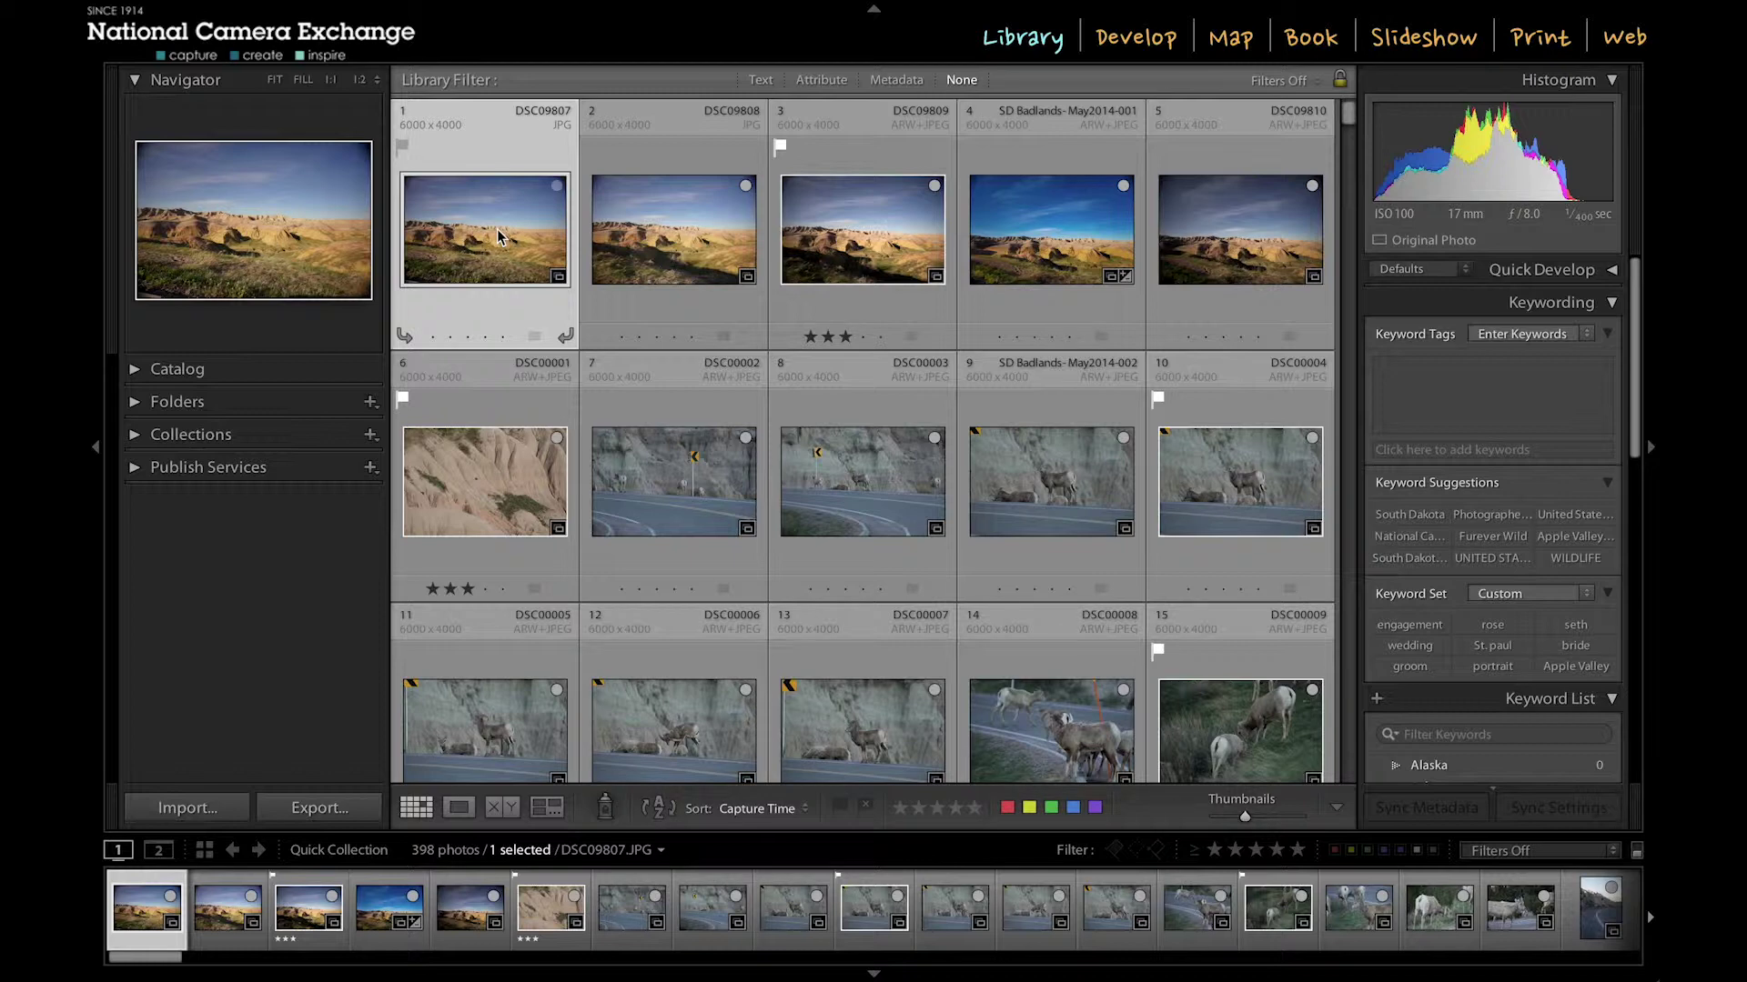
pyautogui.hotkey('ctrl', 'a')
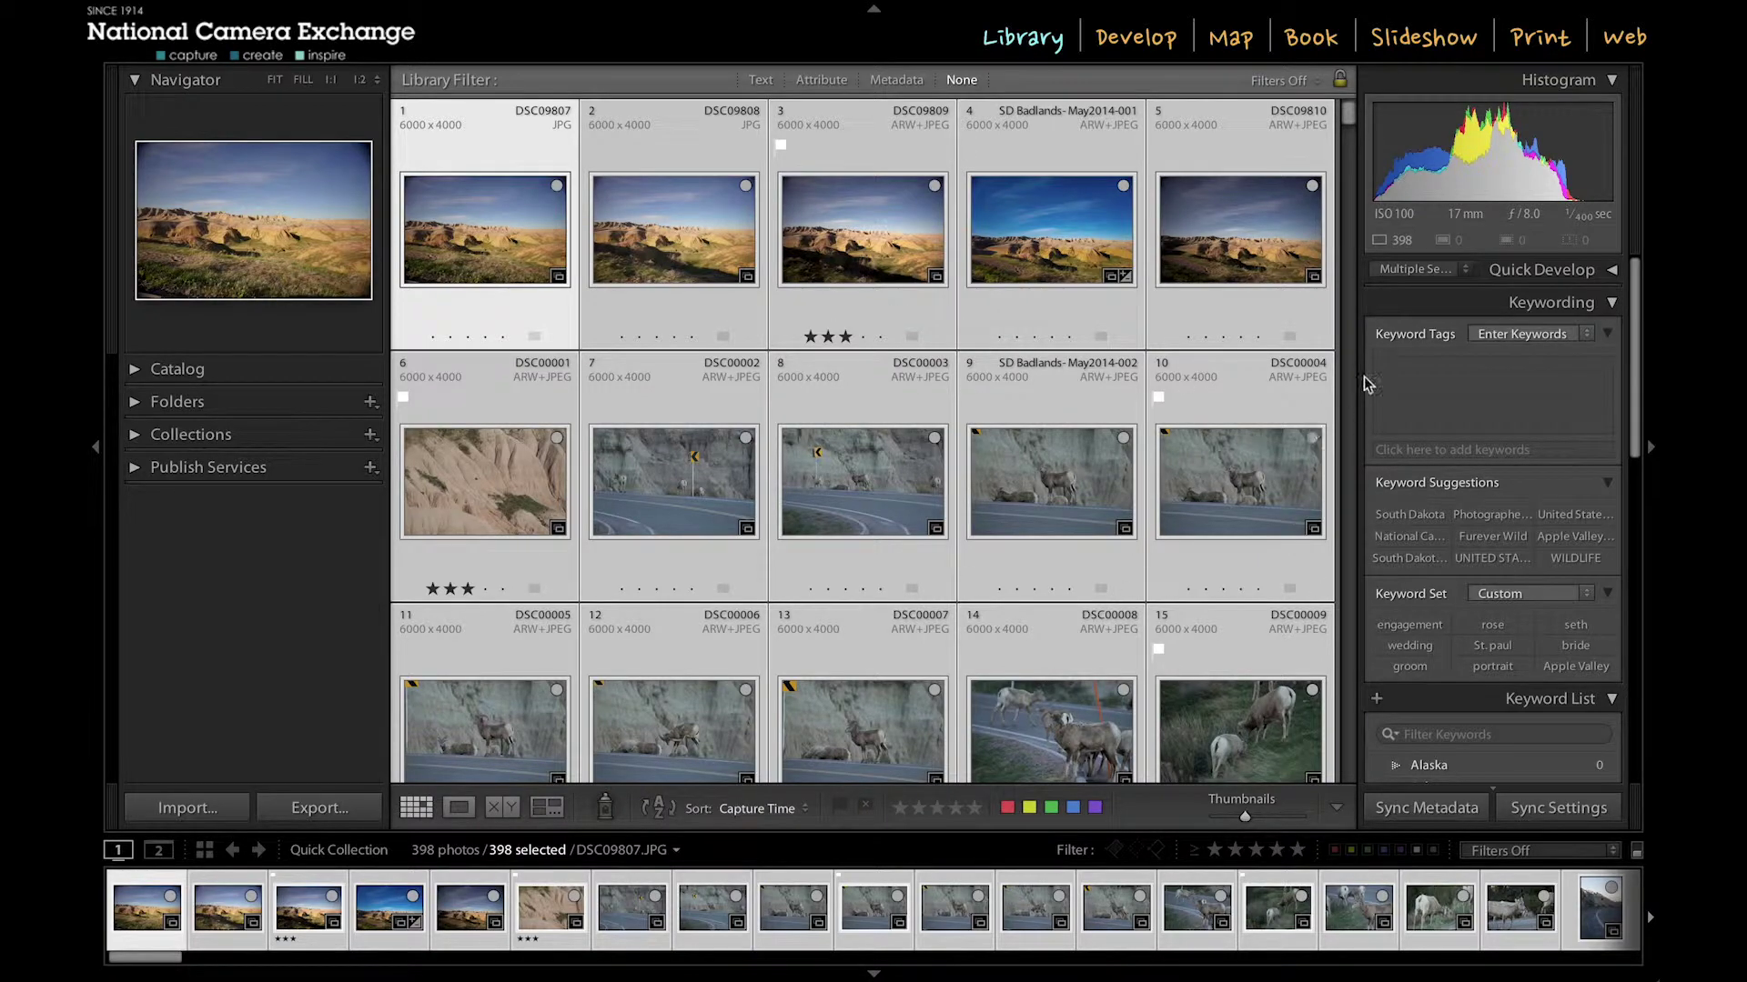
pyautogui.click(1398, 391)
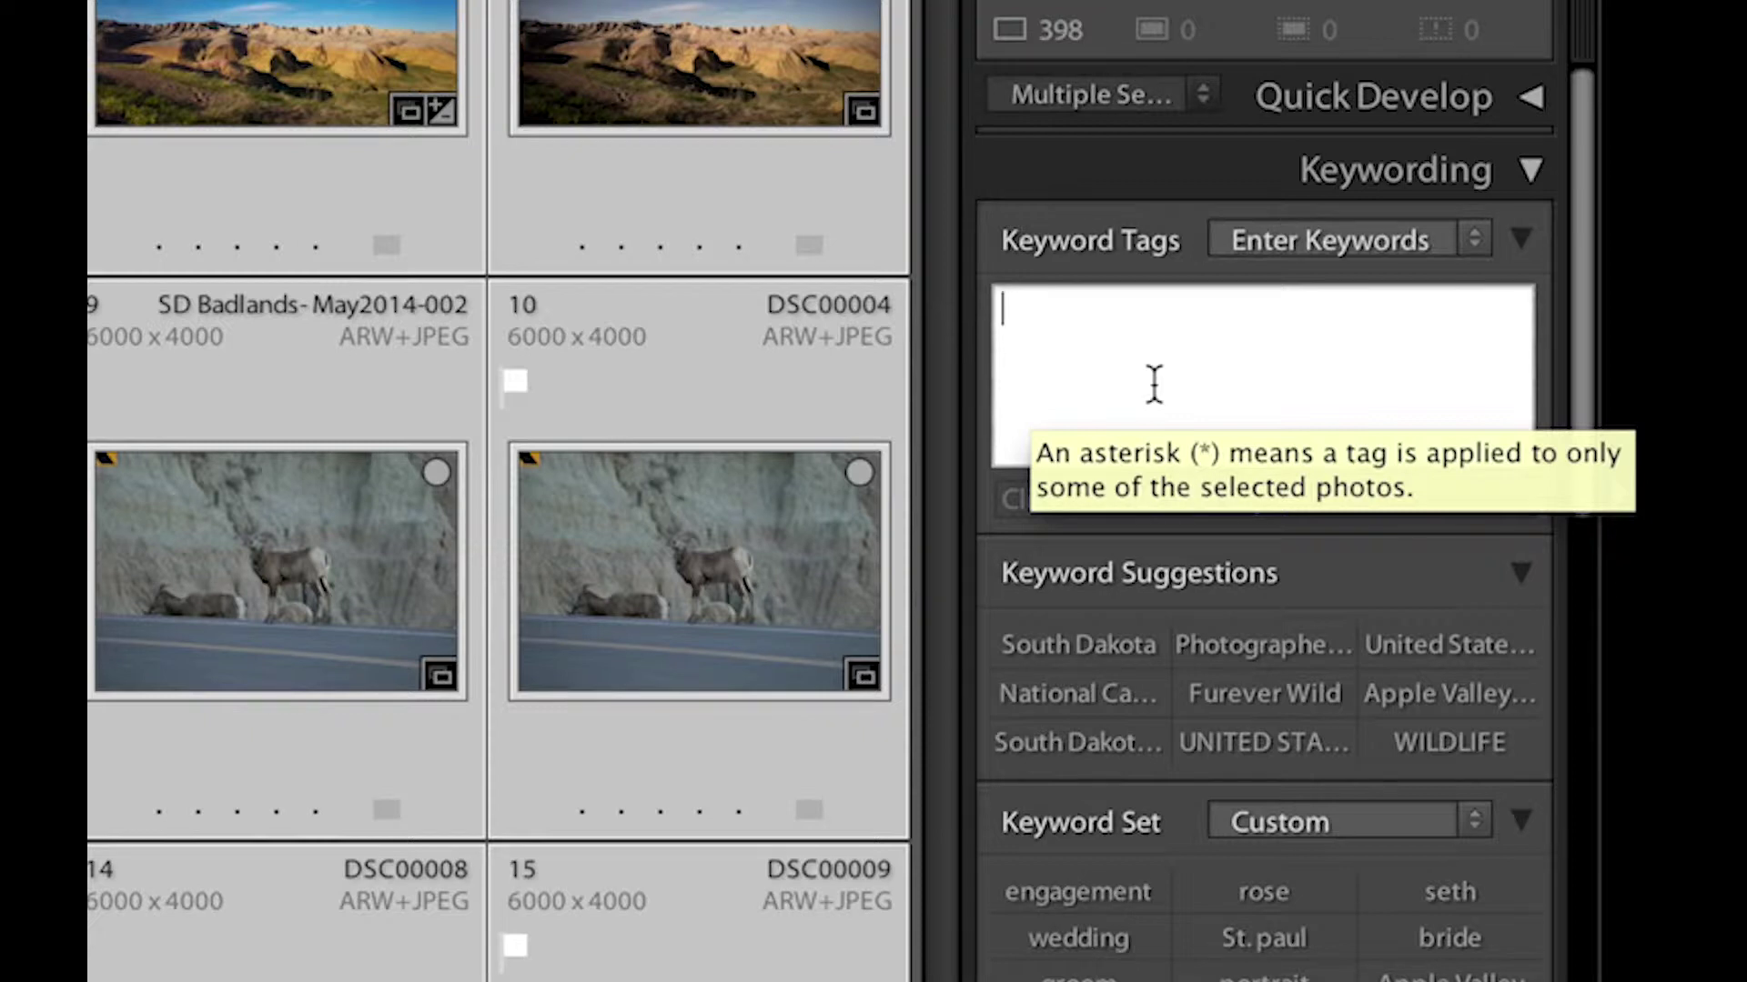
# Step: Accept the autocomplete for 'South' and apply South Dakota < United States to the 398 photos
pyautogui.write('South Dakota < United States')
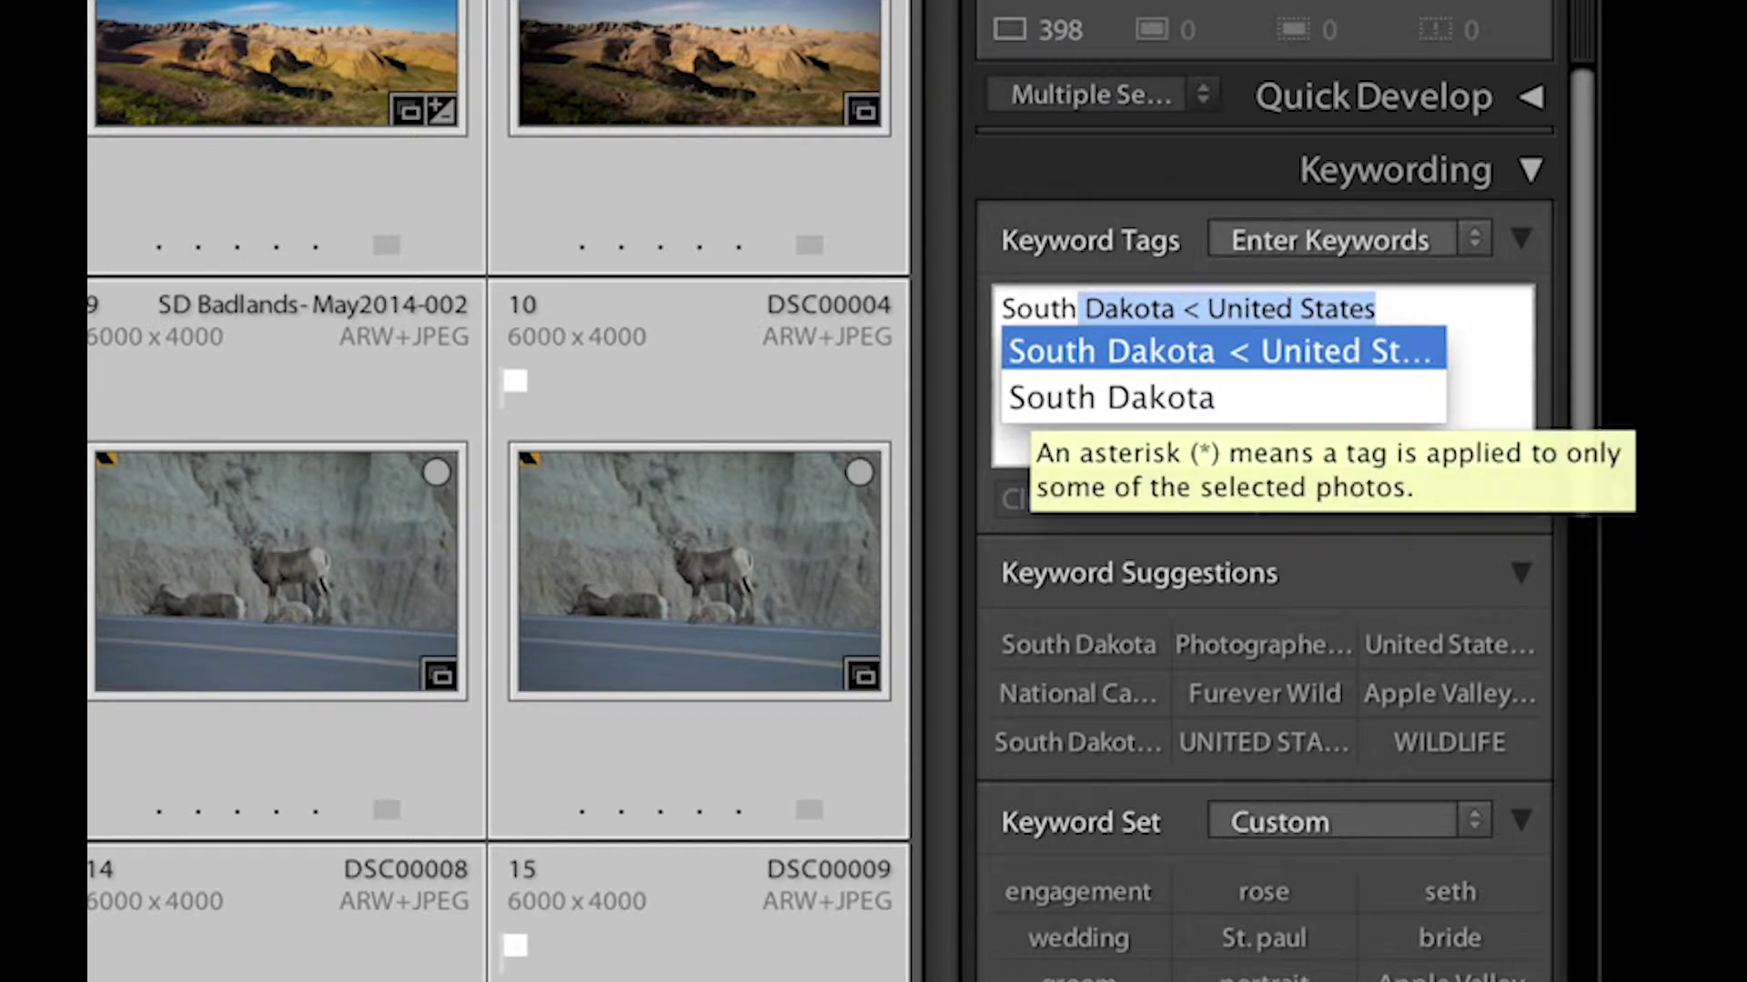
pyautogui.press('Return')
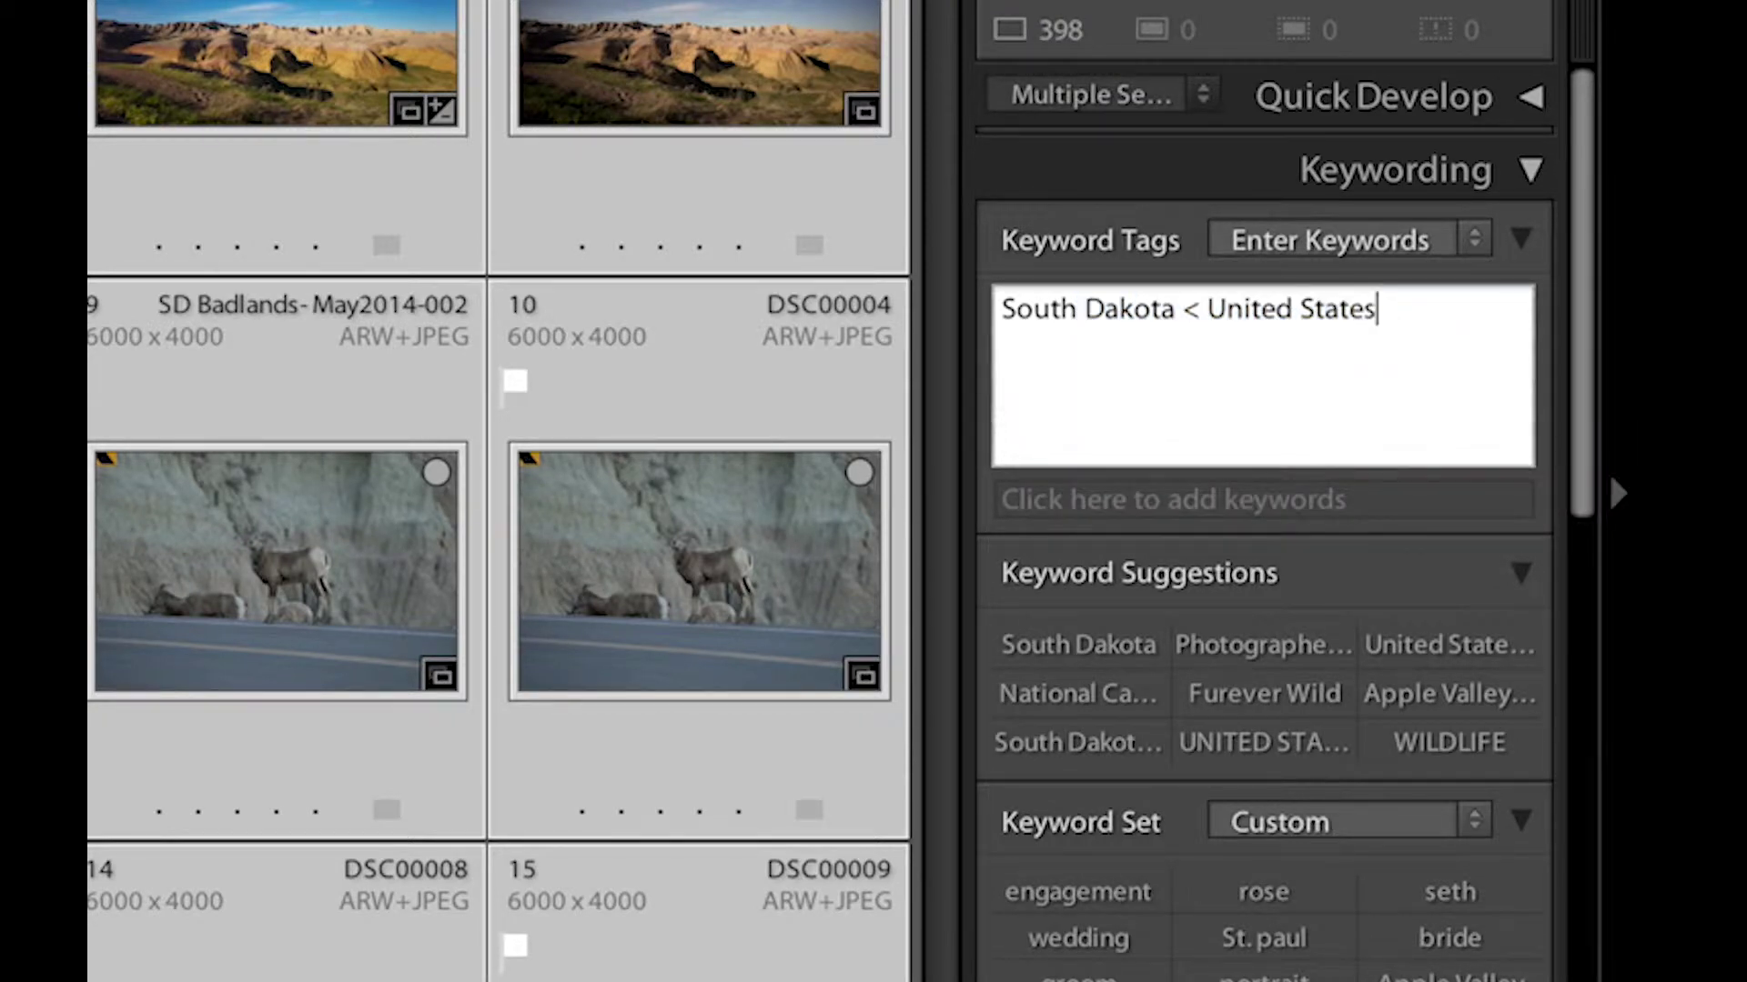
pyautogui.press('Left')
pyautogui.press('Left')
pyautogui.press('Left')
pyautogui.press('Left')
pyautogui.press('Left')
pyautogui.press('Left')
pyautogui.press('Left')
pyautogui.press('Left')
pyautogui.press('Left')
pyautogui.press('Left')
pyautogui.press('Left')
pyautogui.press('Left')
pyautogui.press('Left')
pyautogui.press('Left')
pyautogui.press('Left')
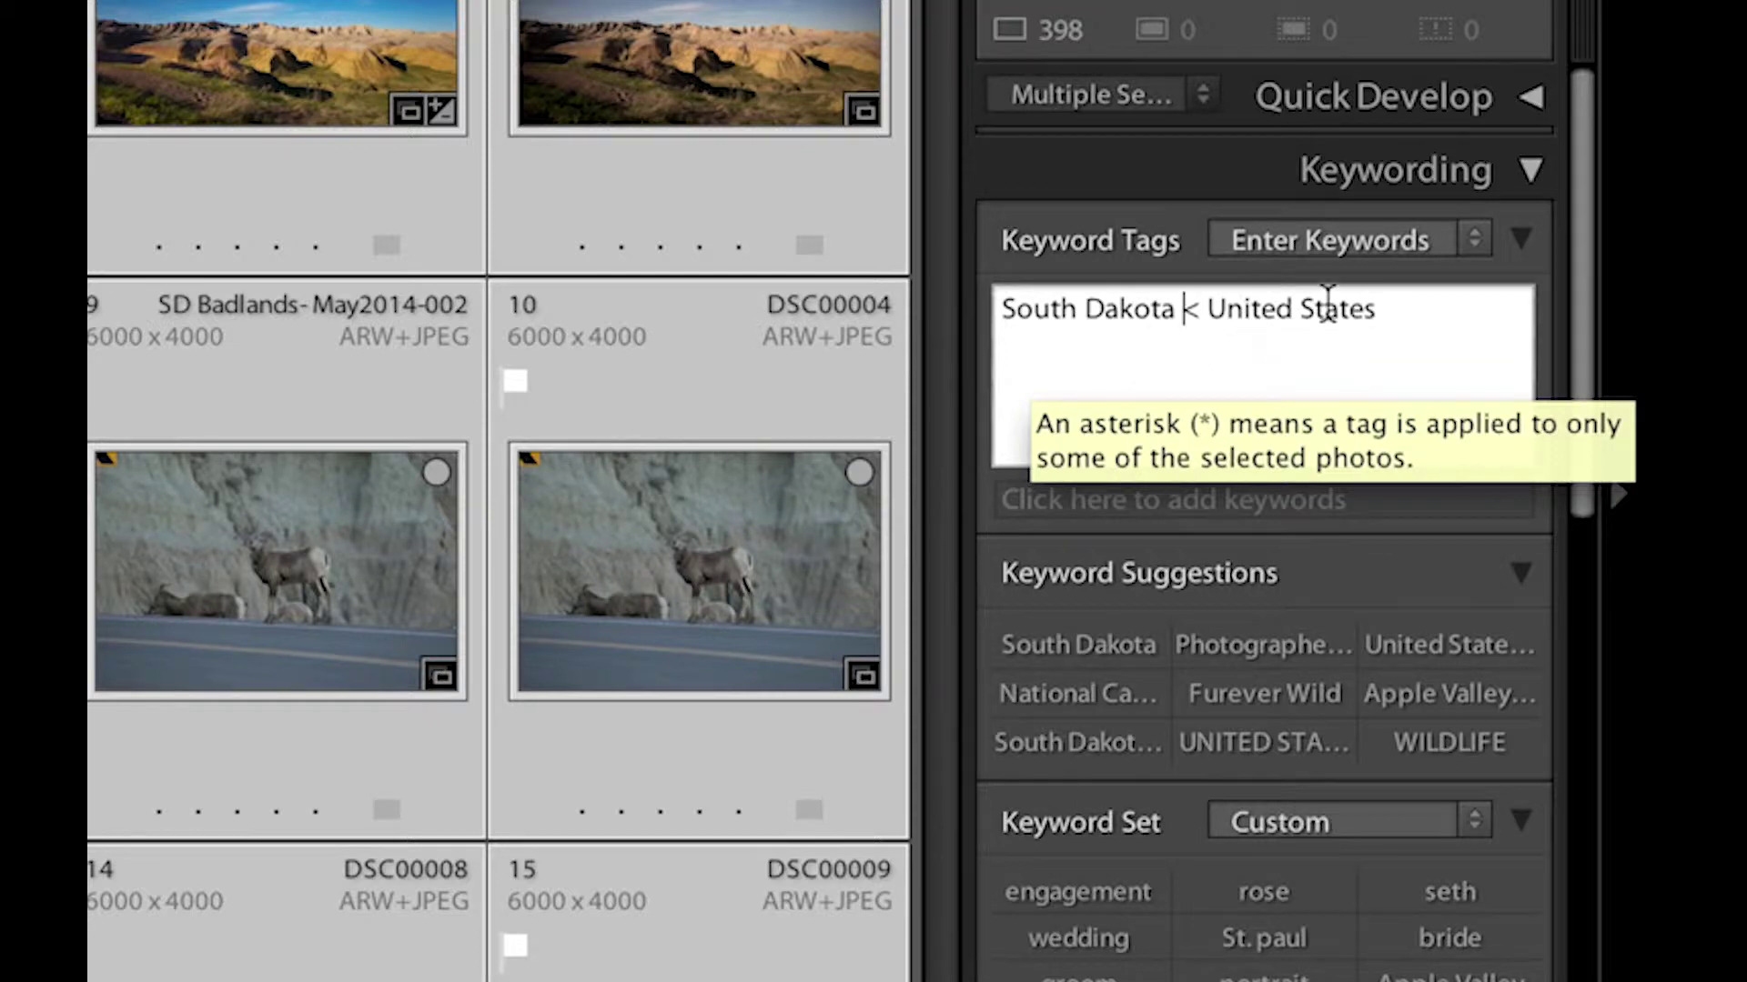
pyautogui.click(1398, 321)
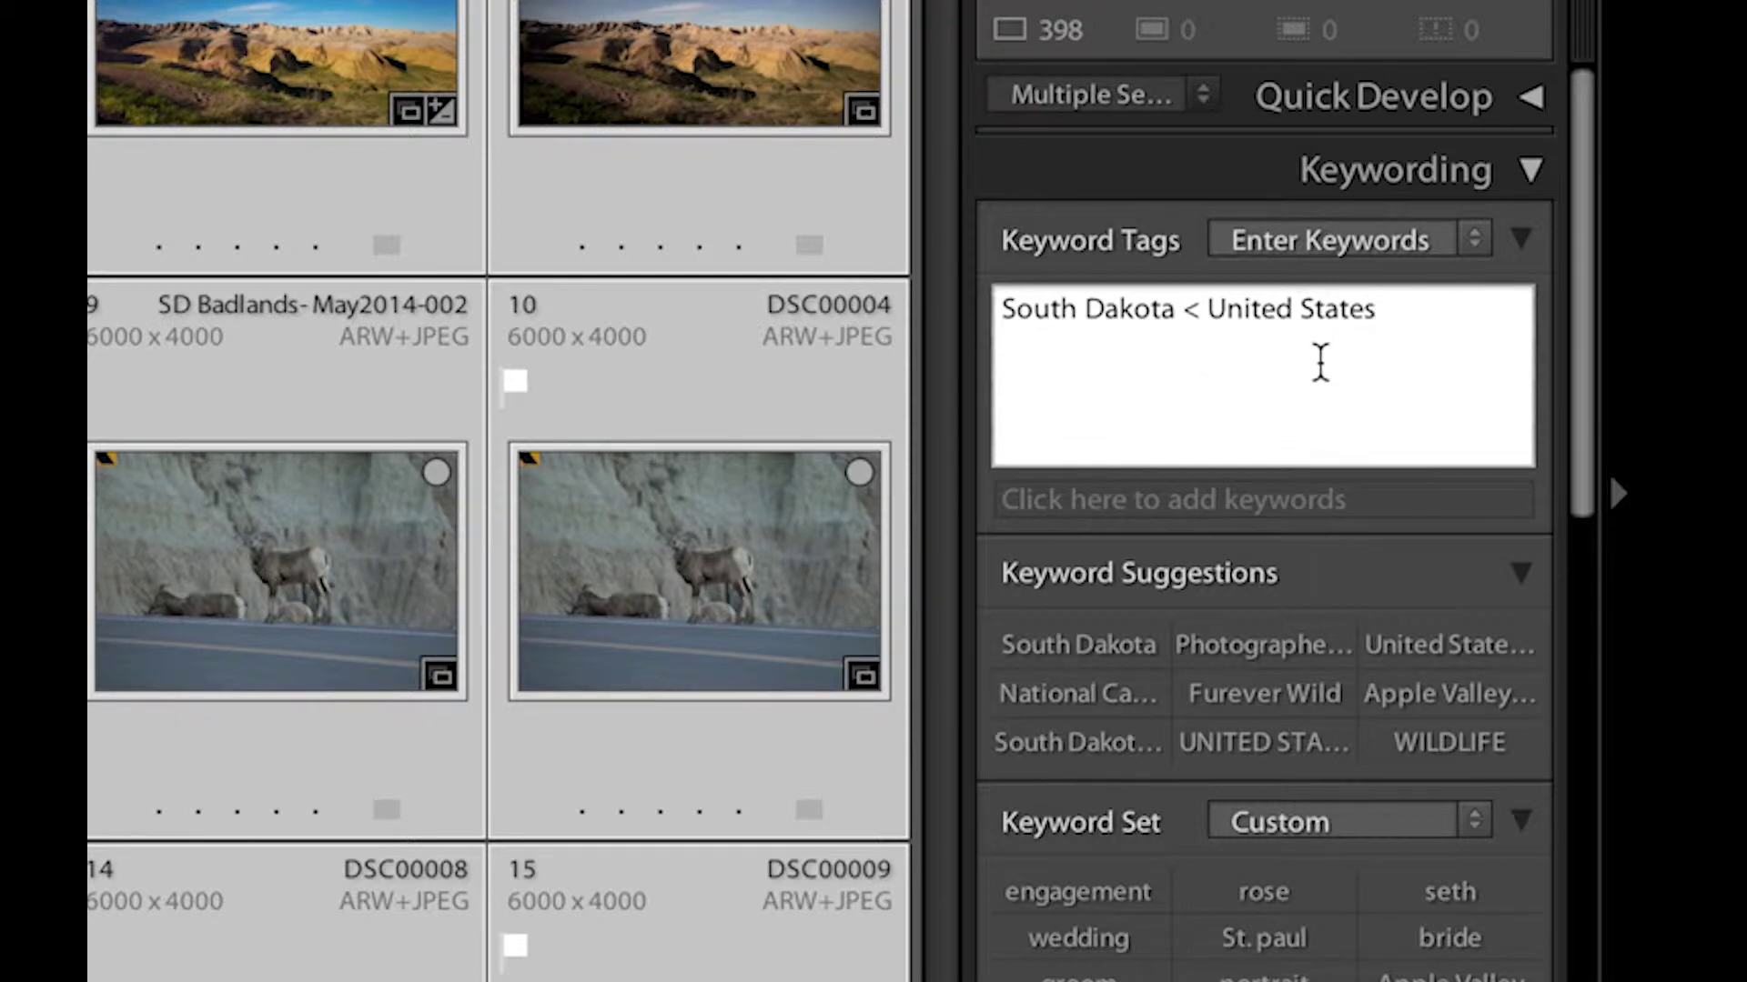
pyautogui.press('Return')
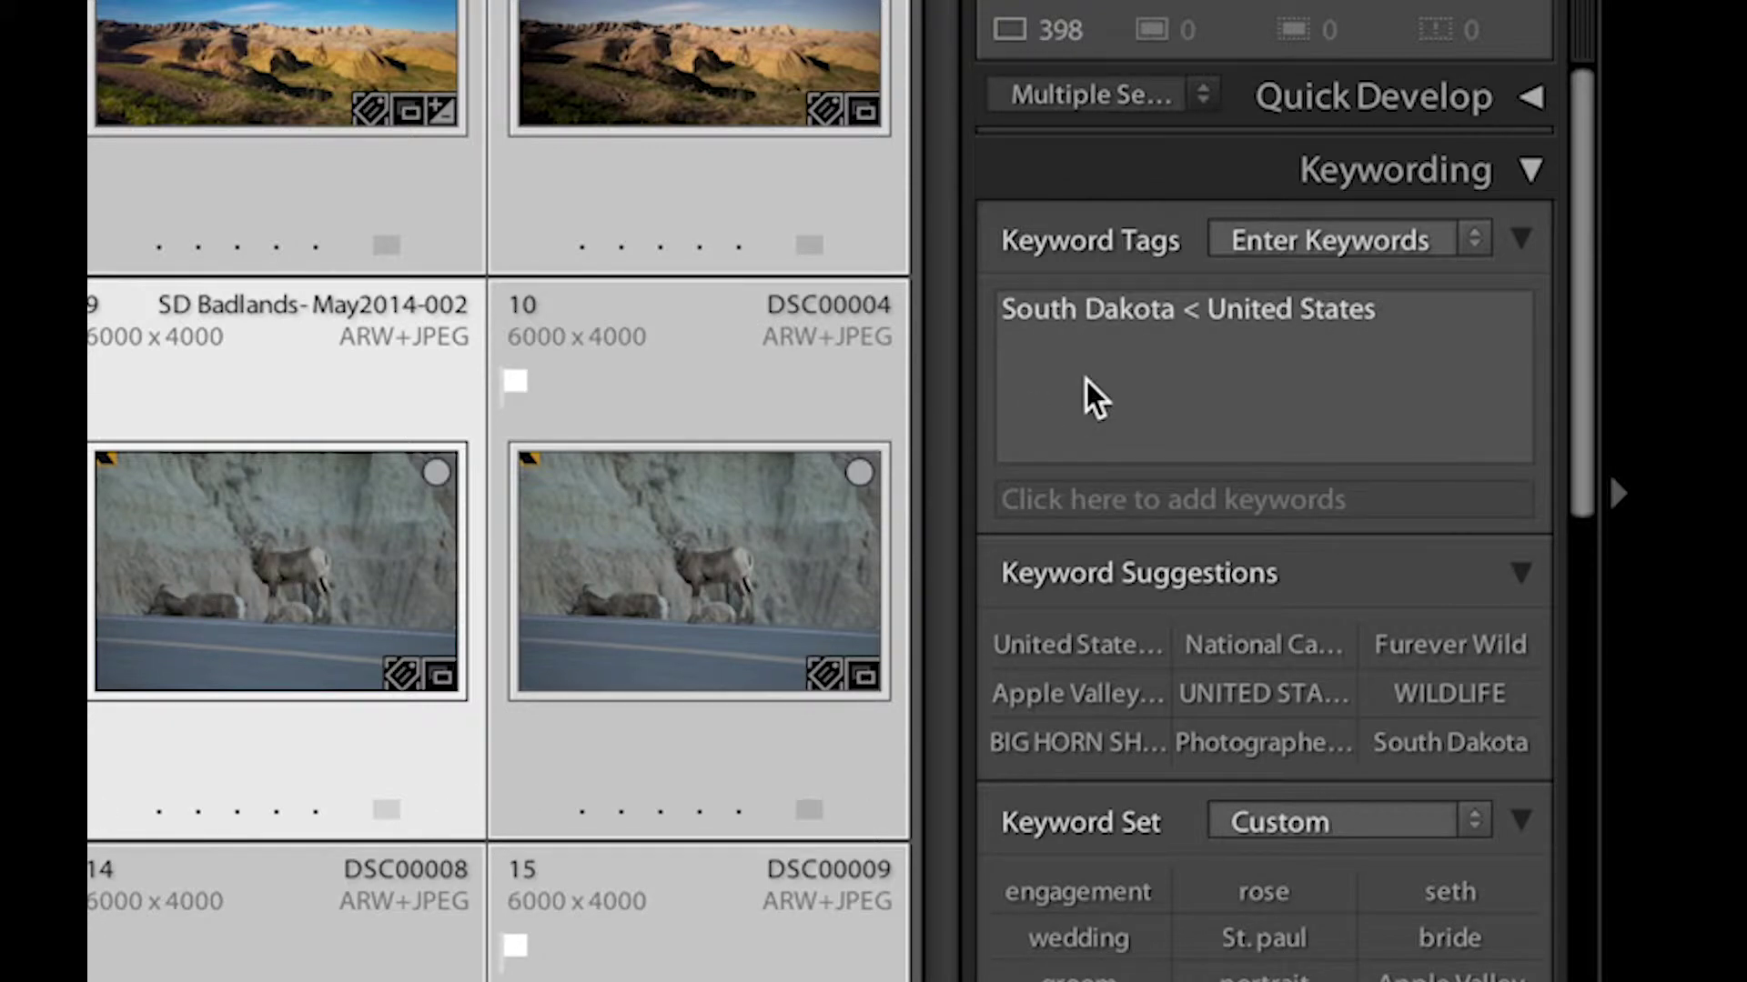
pyautogui.moveTo(1086, 380)
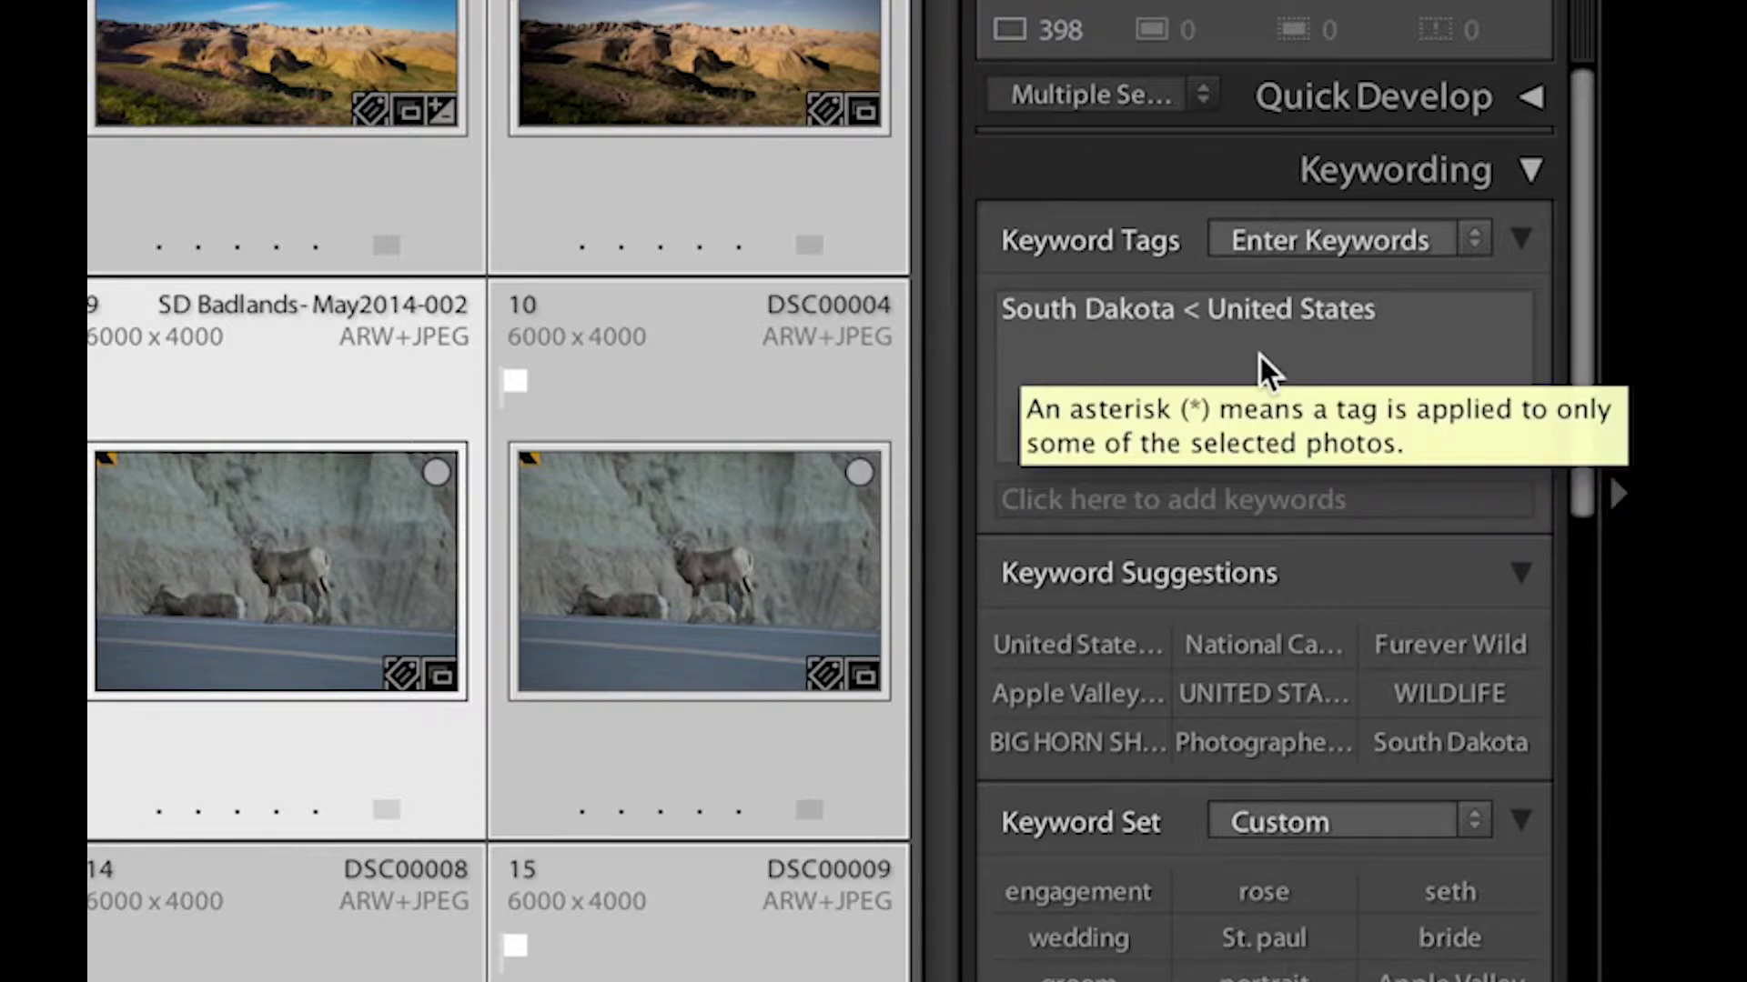
# Step: Append ', Badlands < National Parks' to the keyword tags and apply it to all 398 photos
pyautogui.click(1421, 333)
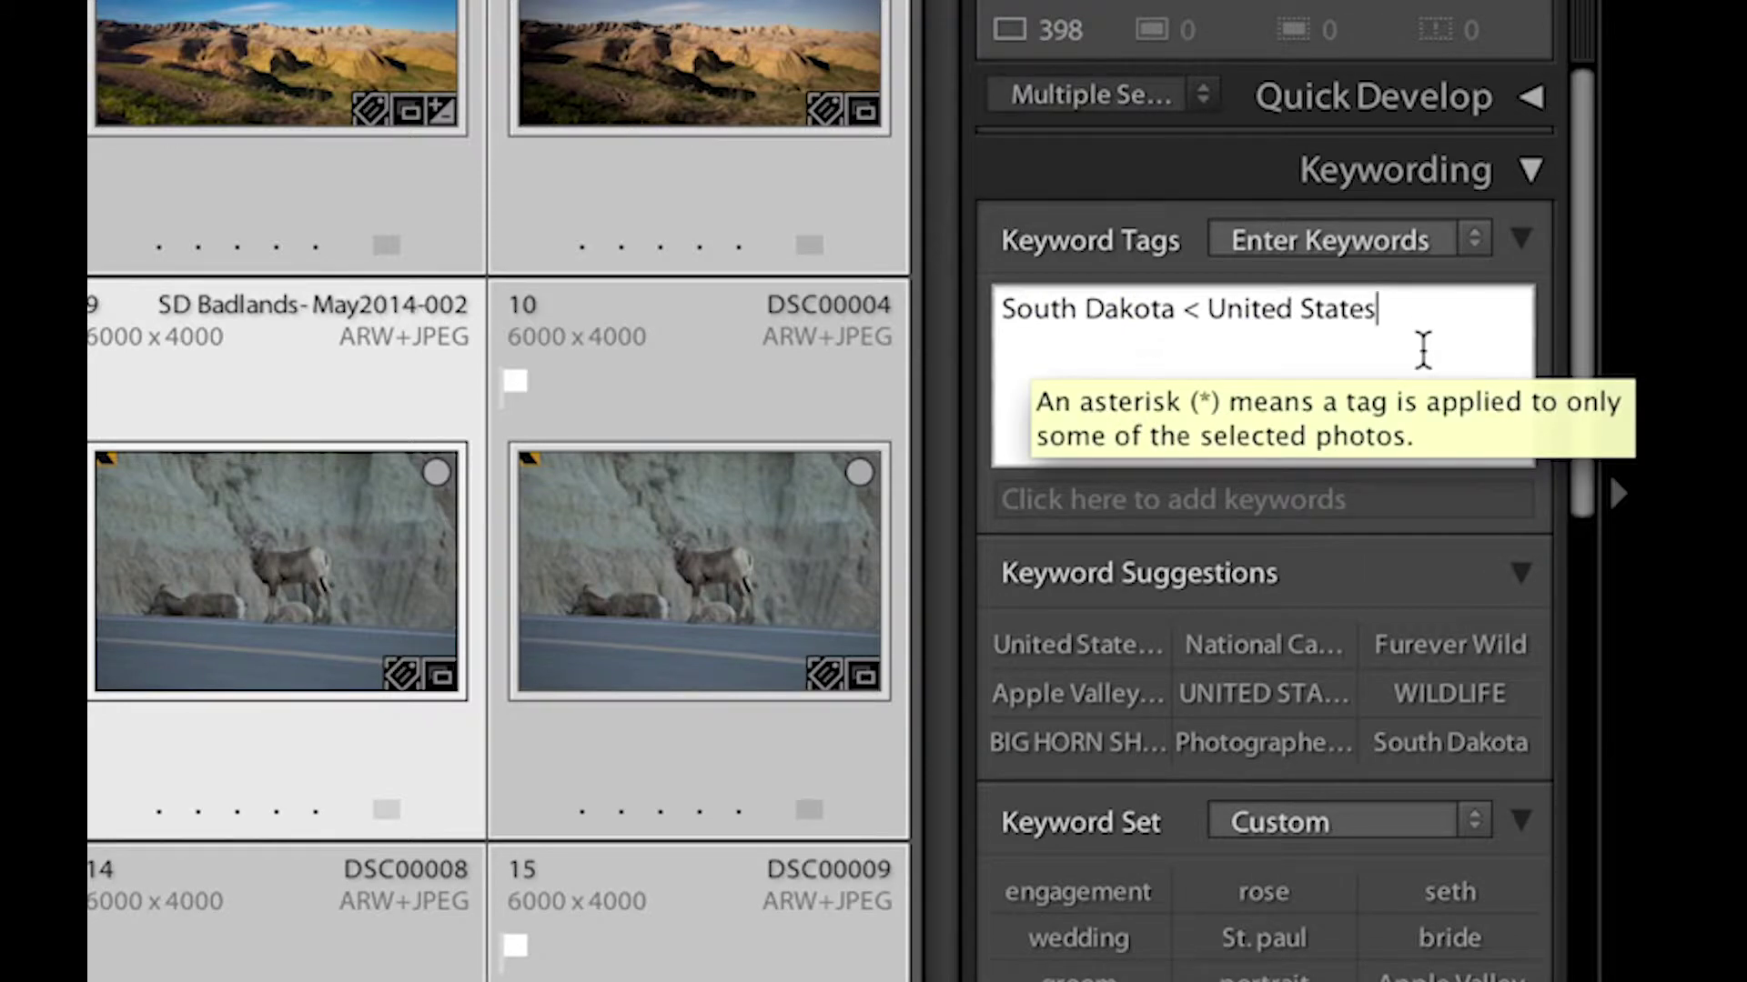
pyautogui.write(',')
pyautogui.press('Delete')
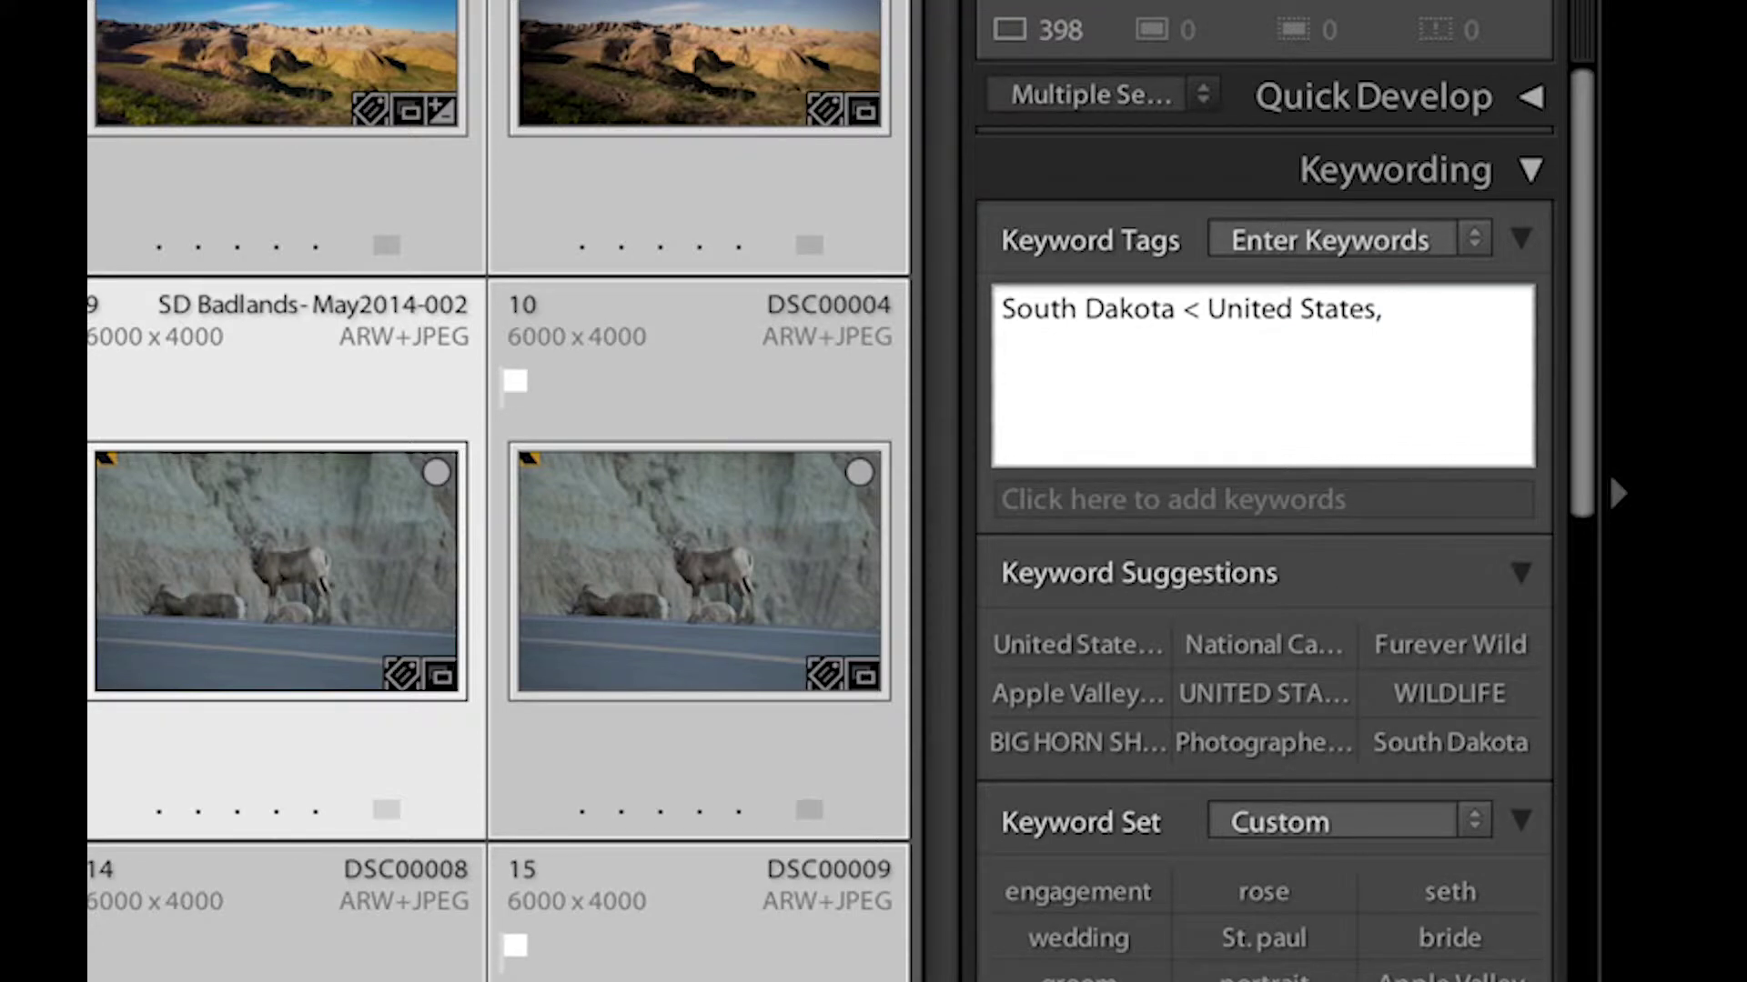
pyautogui.write('Badlands')
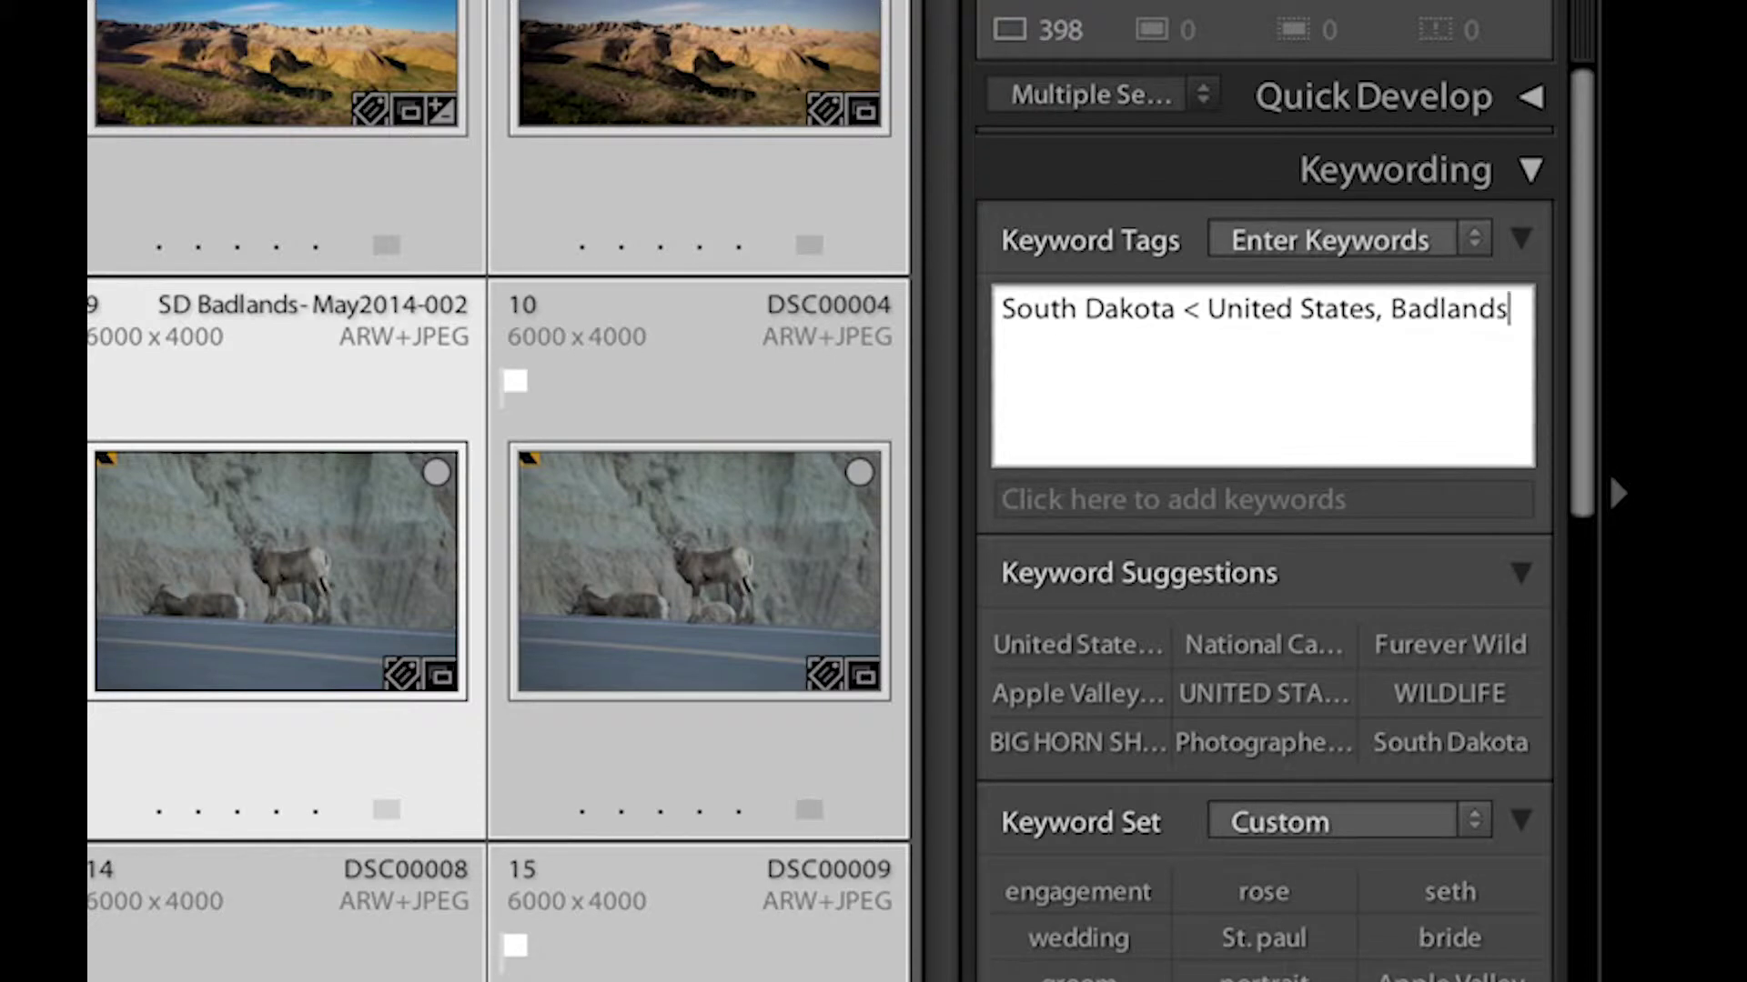
pyautogui.write(' < National Par')
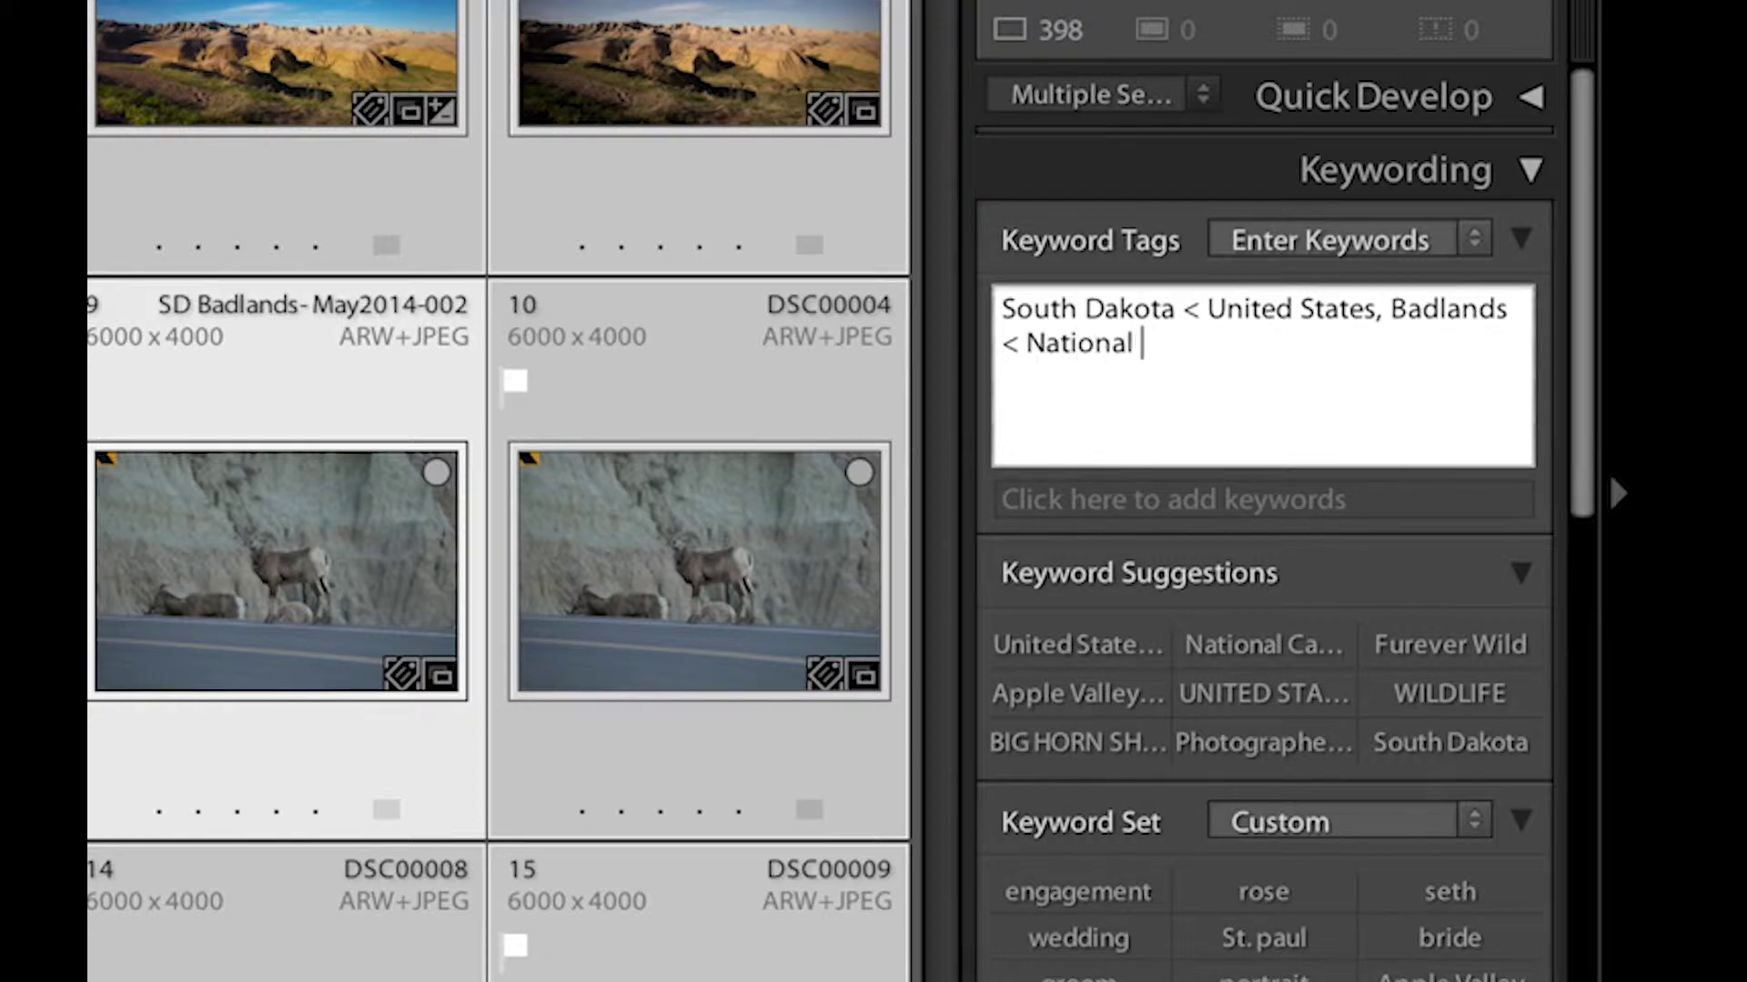
pyautogui.write('ks')
pyautogui.press('Return')
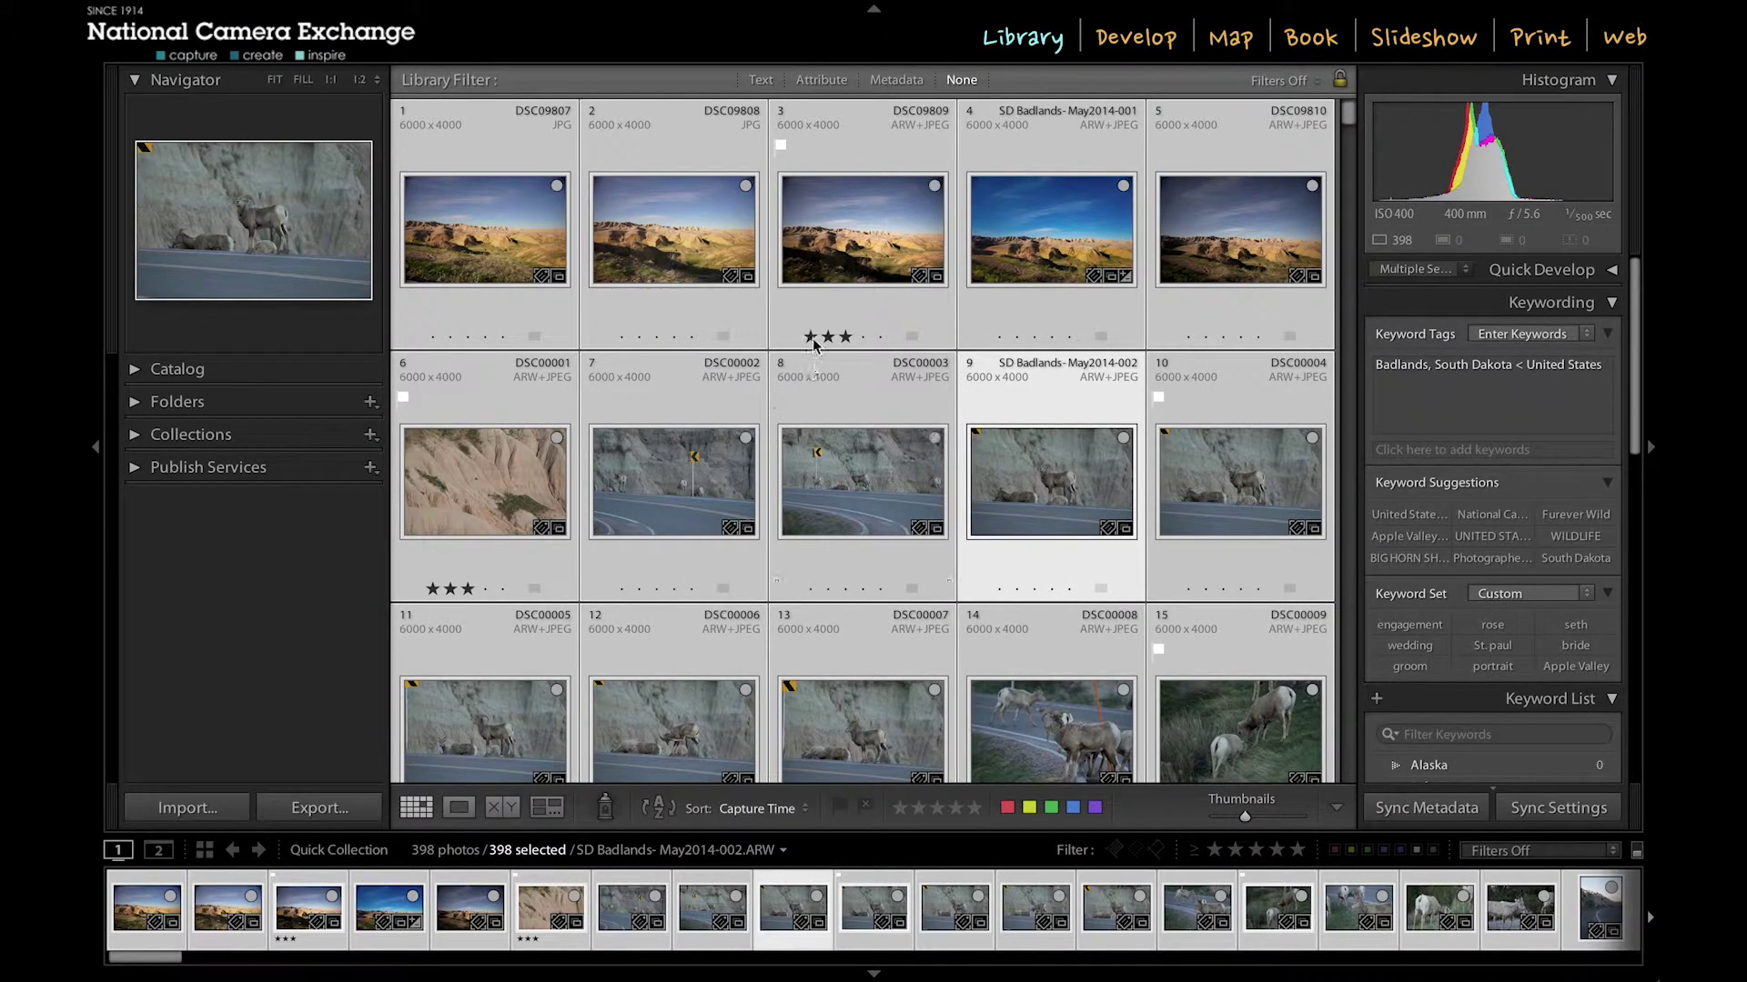
# Step: Deselect everything, then select the 31-photo range from photo 7 to photo 37 for keywording
pyautogui.click(687, 480)
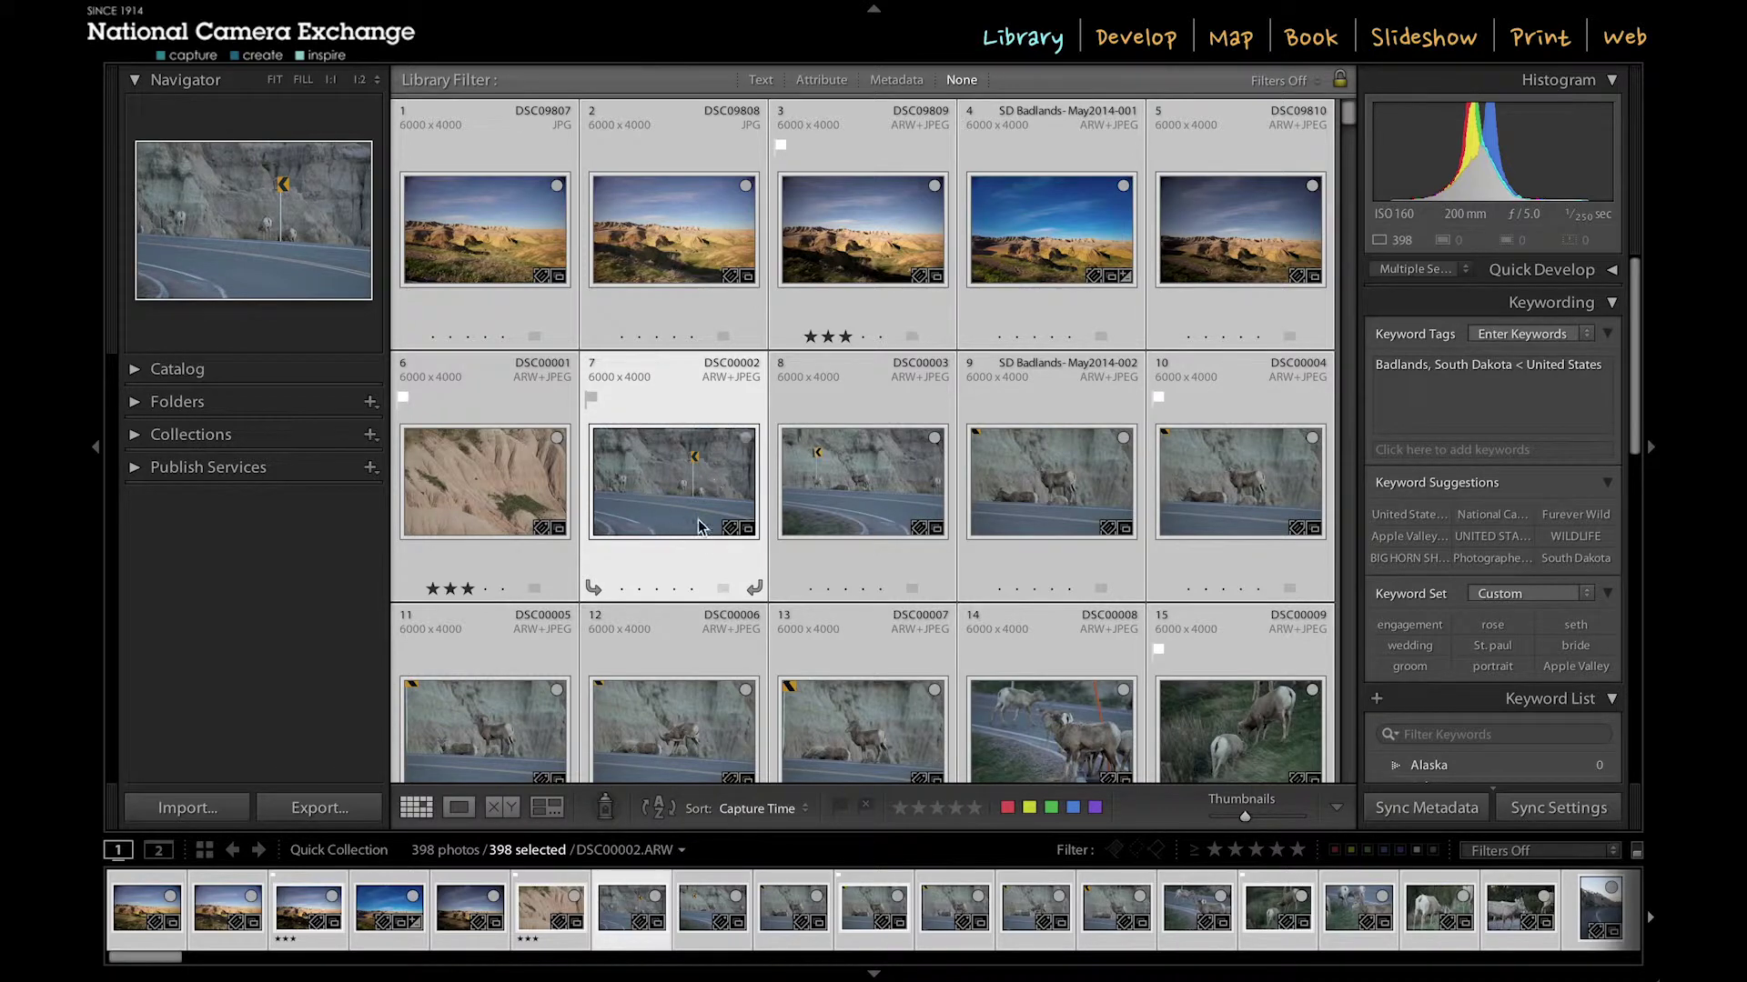
pyautogui.hotkey('ctrl', 'd')
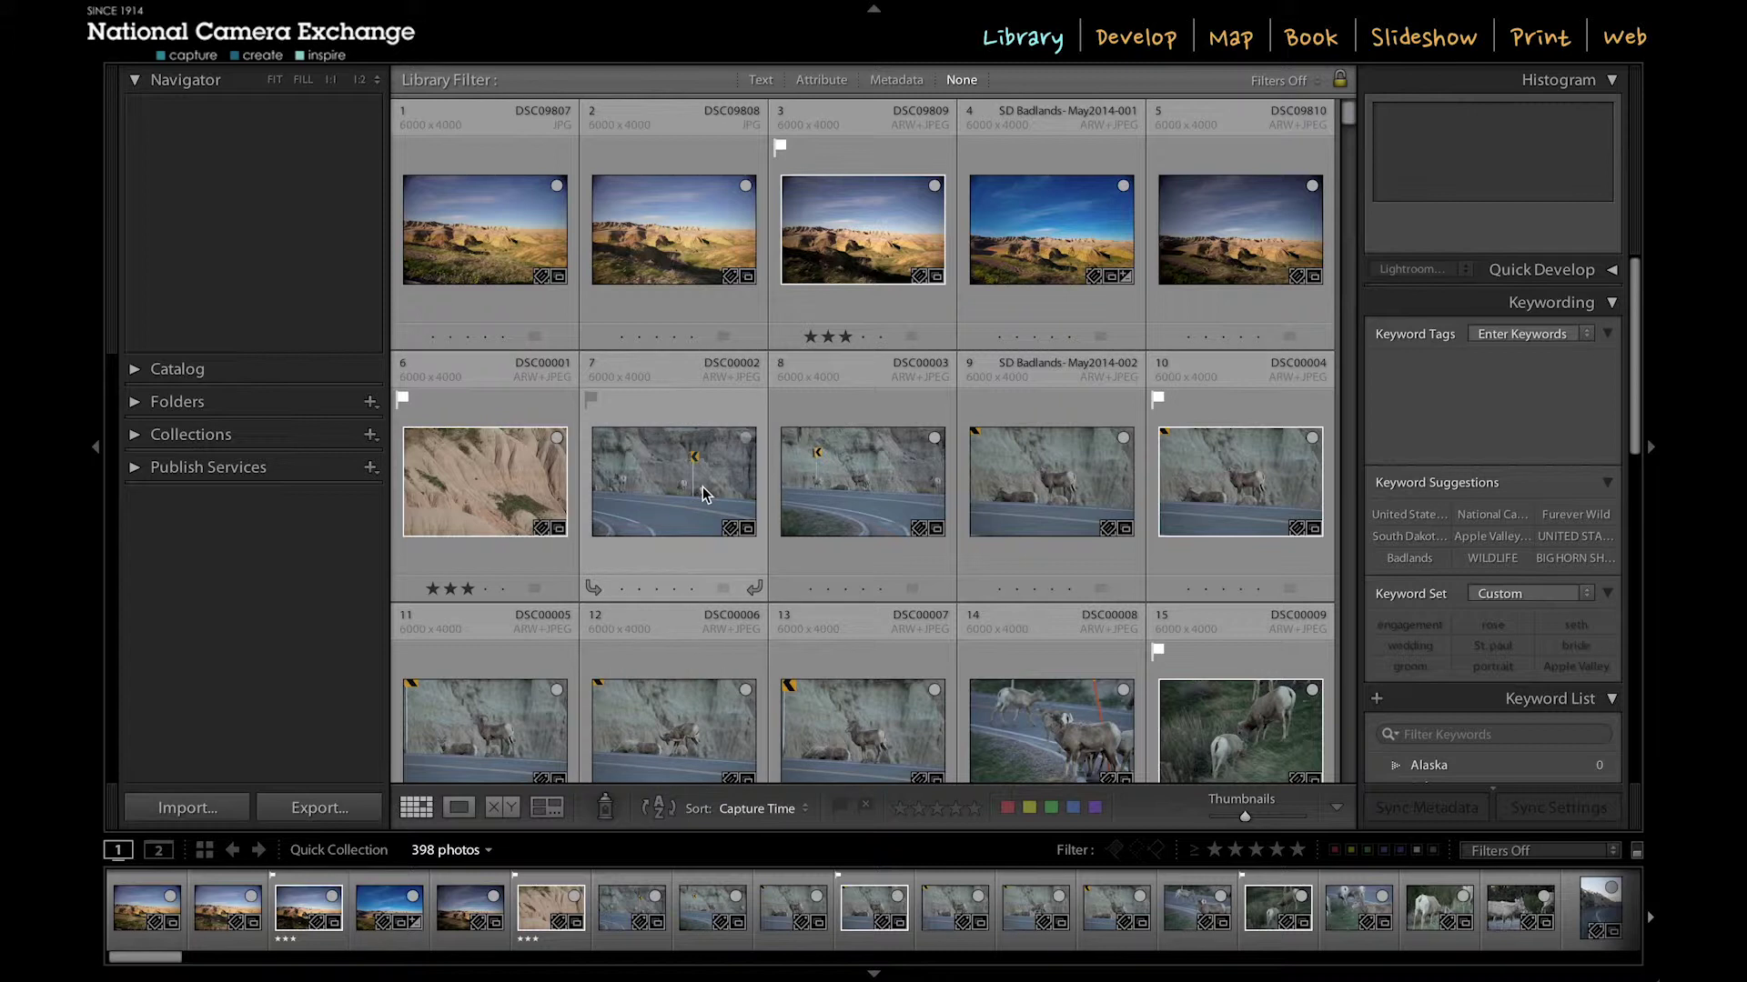
pyautogui.click(697, 521)
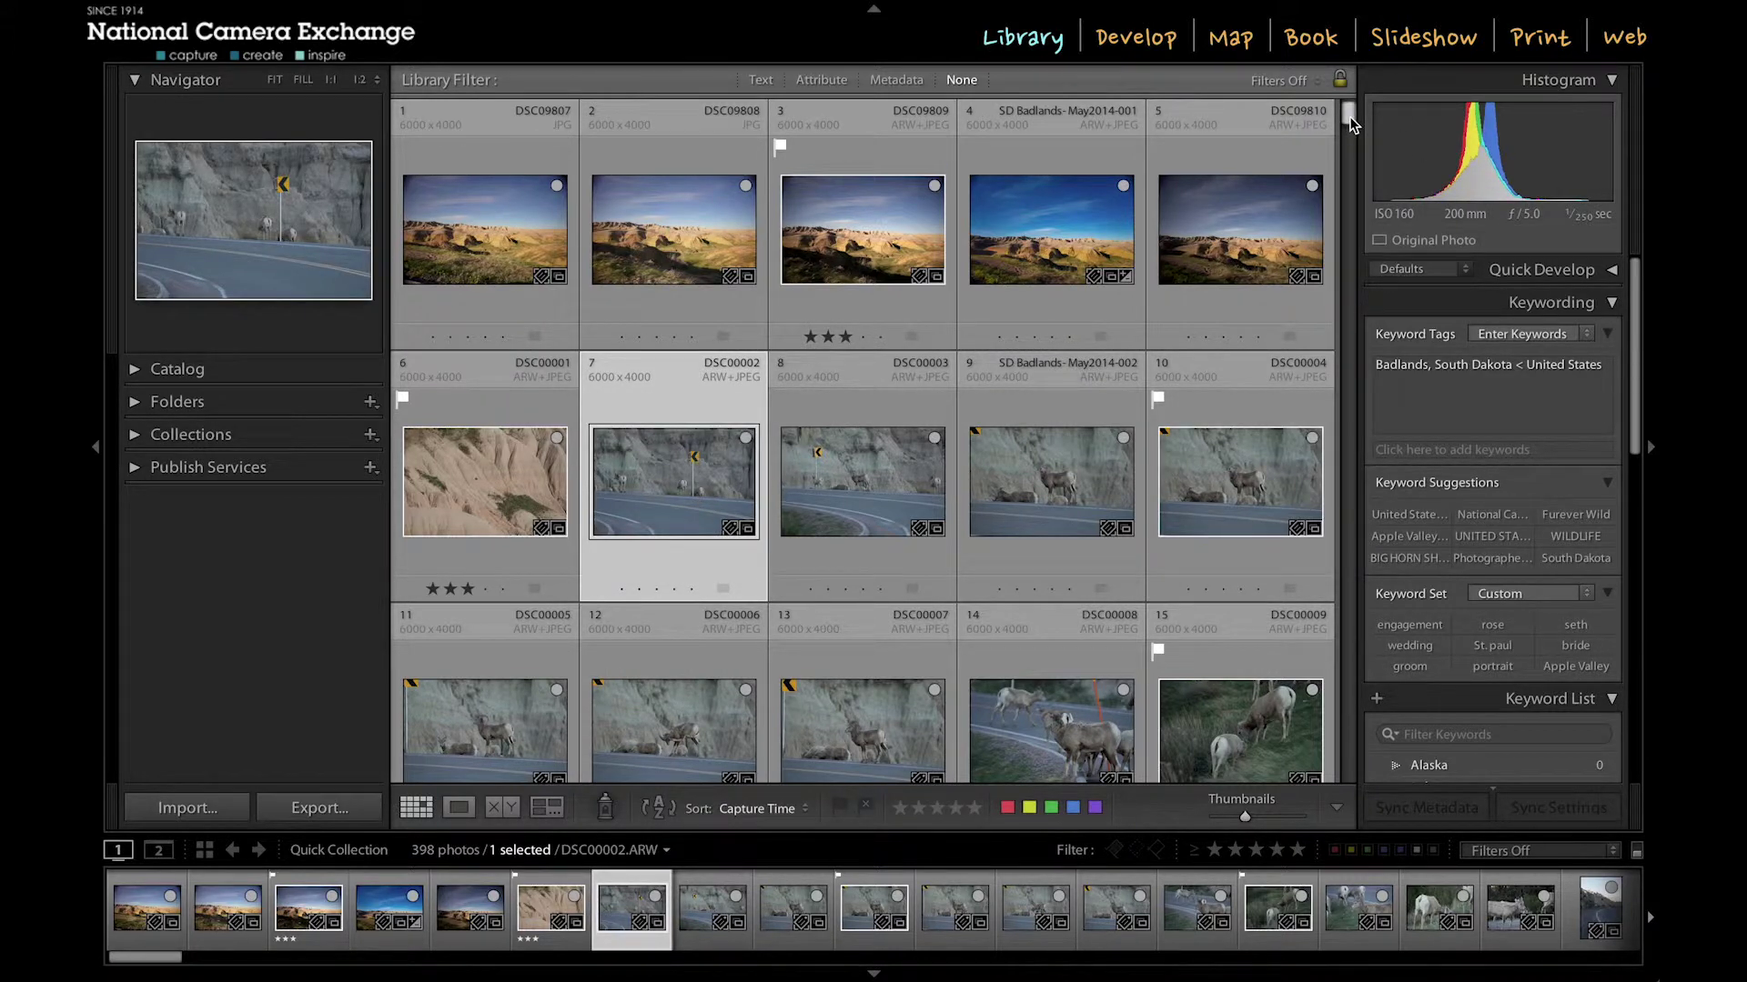
pyautogui.moveTo(1349, 123); pyautogui.dragTo(1350, 170)
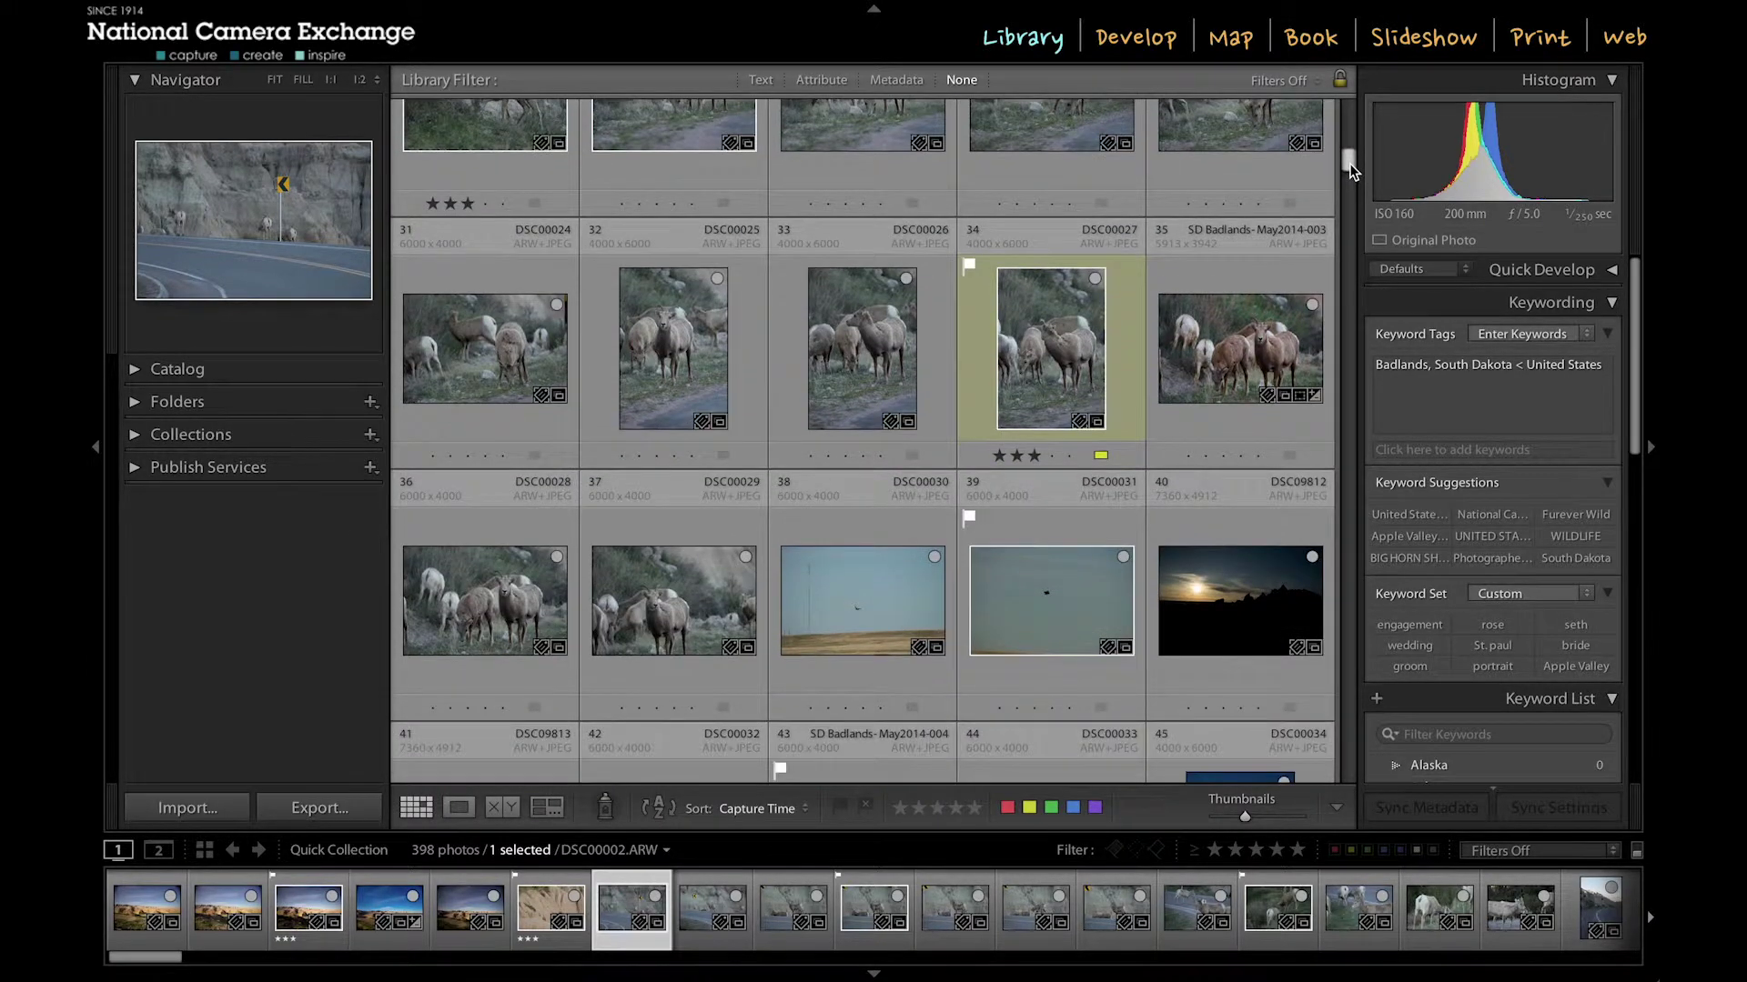
pyautogui.keyDown('shift'); pyautogui.click(693, 600); pyautogui.keyUp('shift')
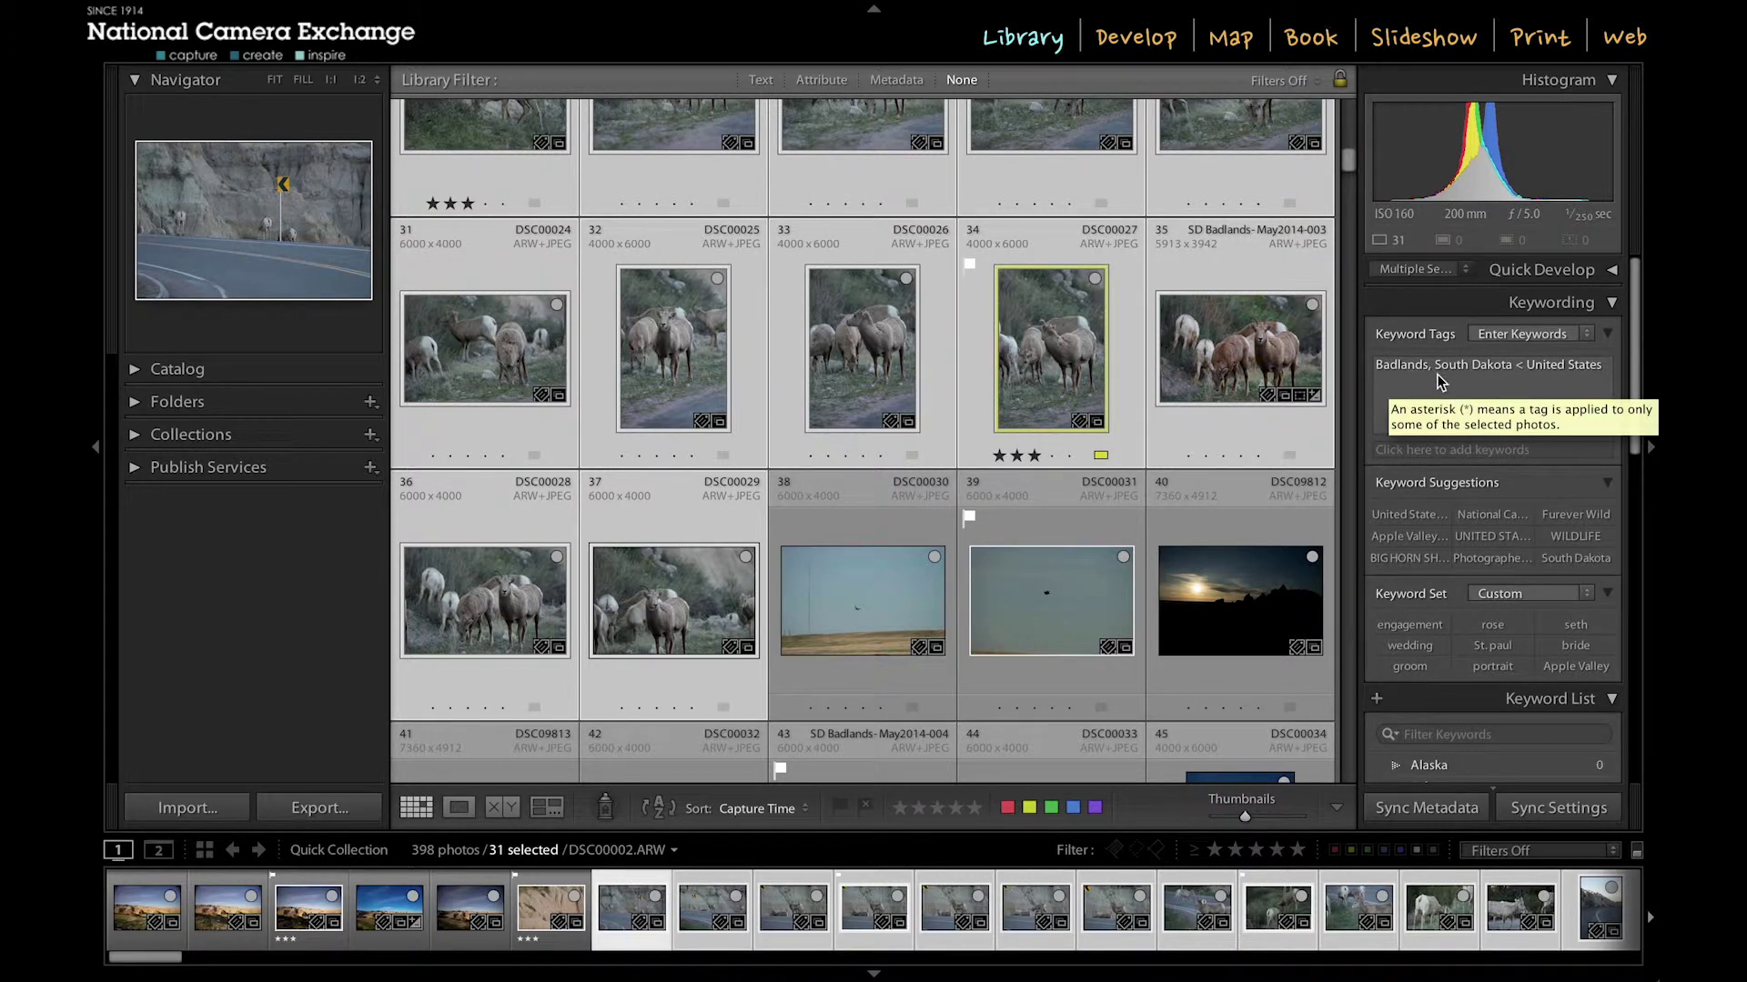
pyautogui.click(1591, 377)
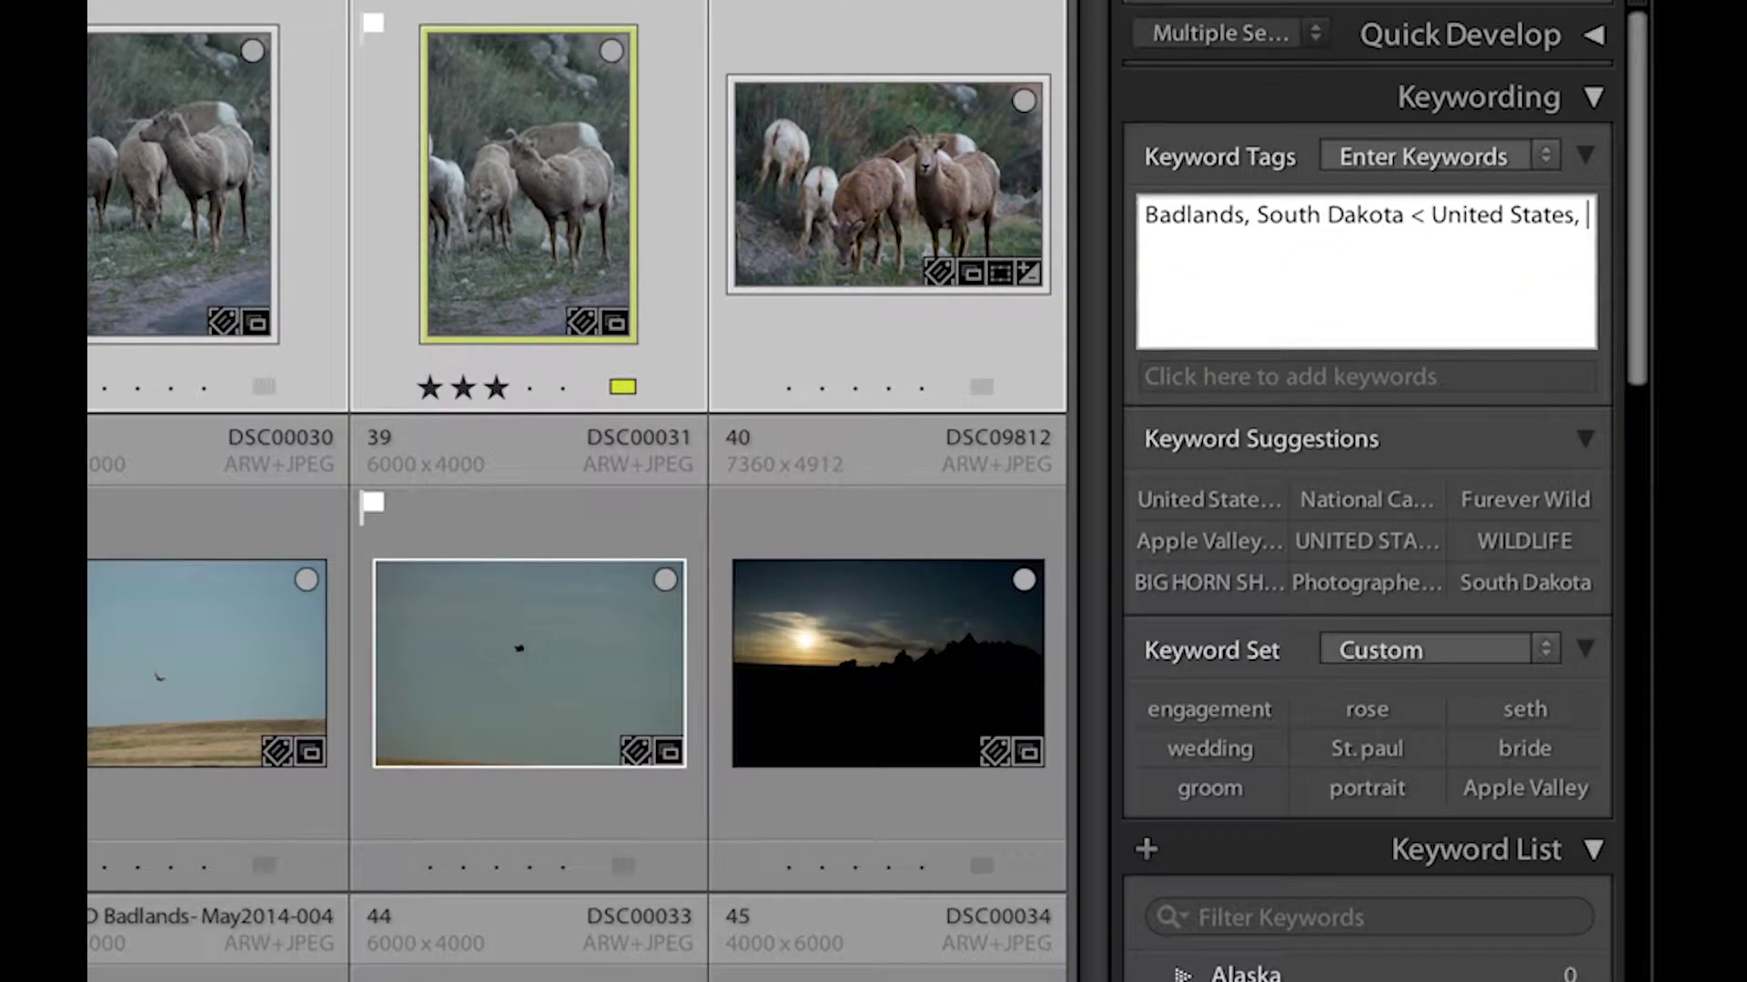
# Step: Add the BIG HORN SHEEP keyword to the 31 sheep photos, leaving the bird photo out
pyautogui.write('Big')
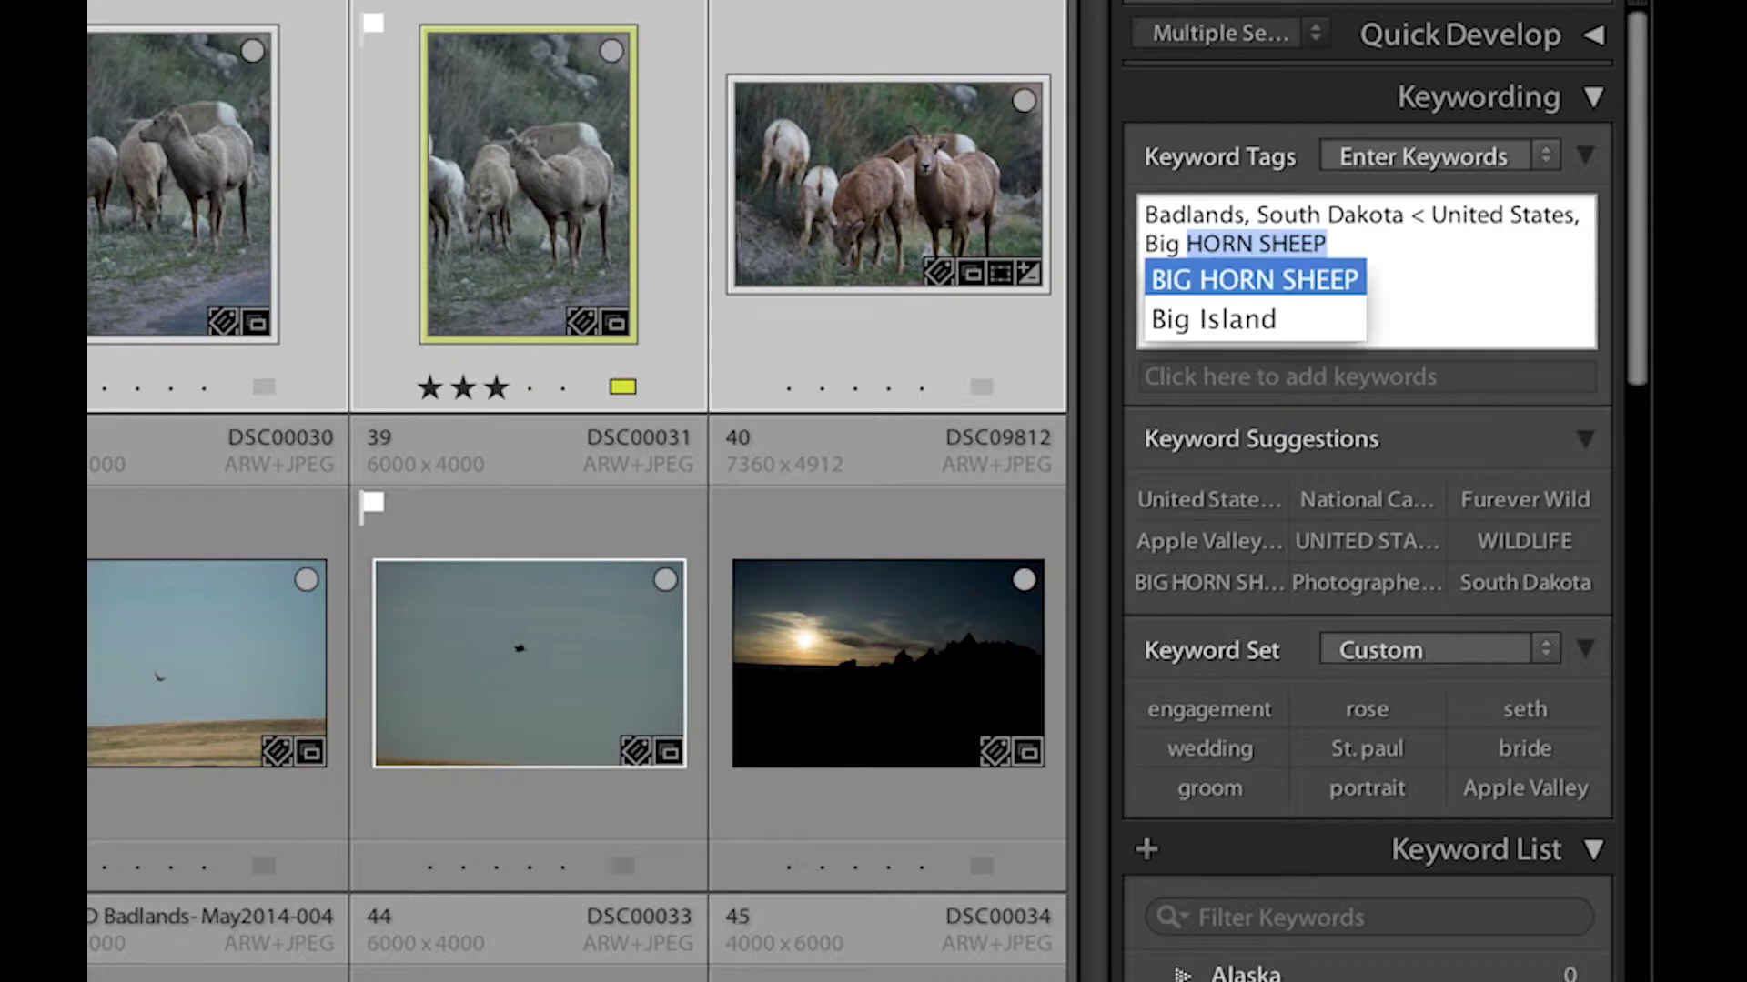
pyautogui.write(' Horn')
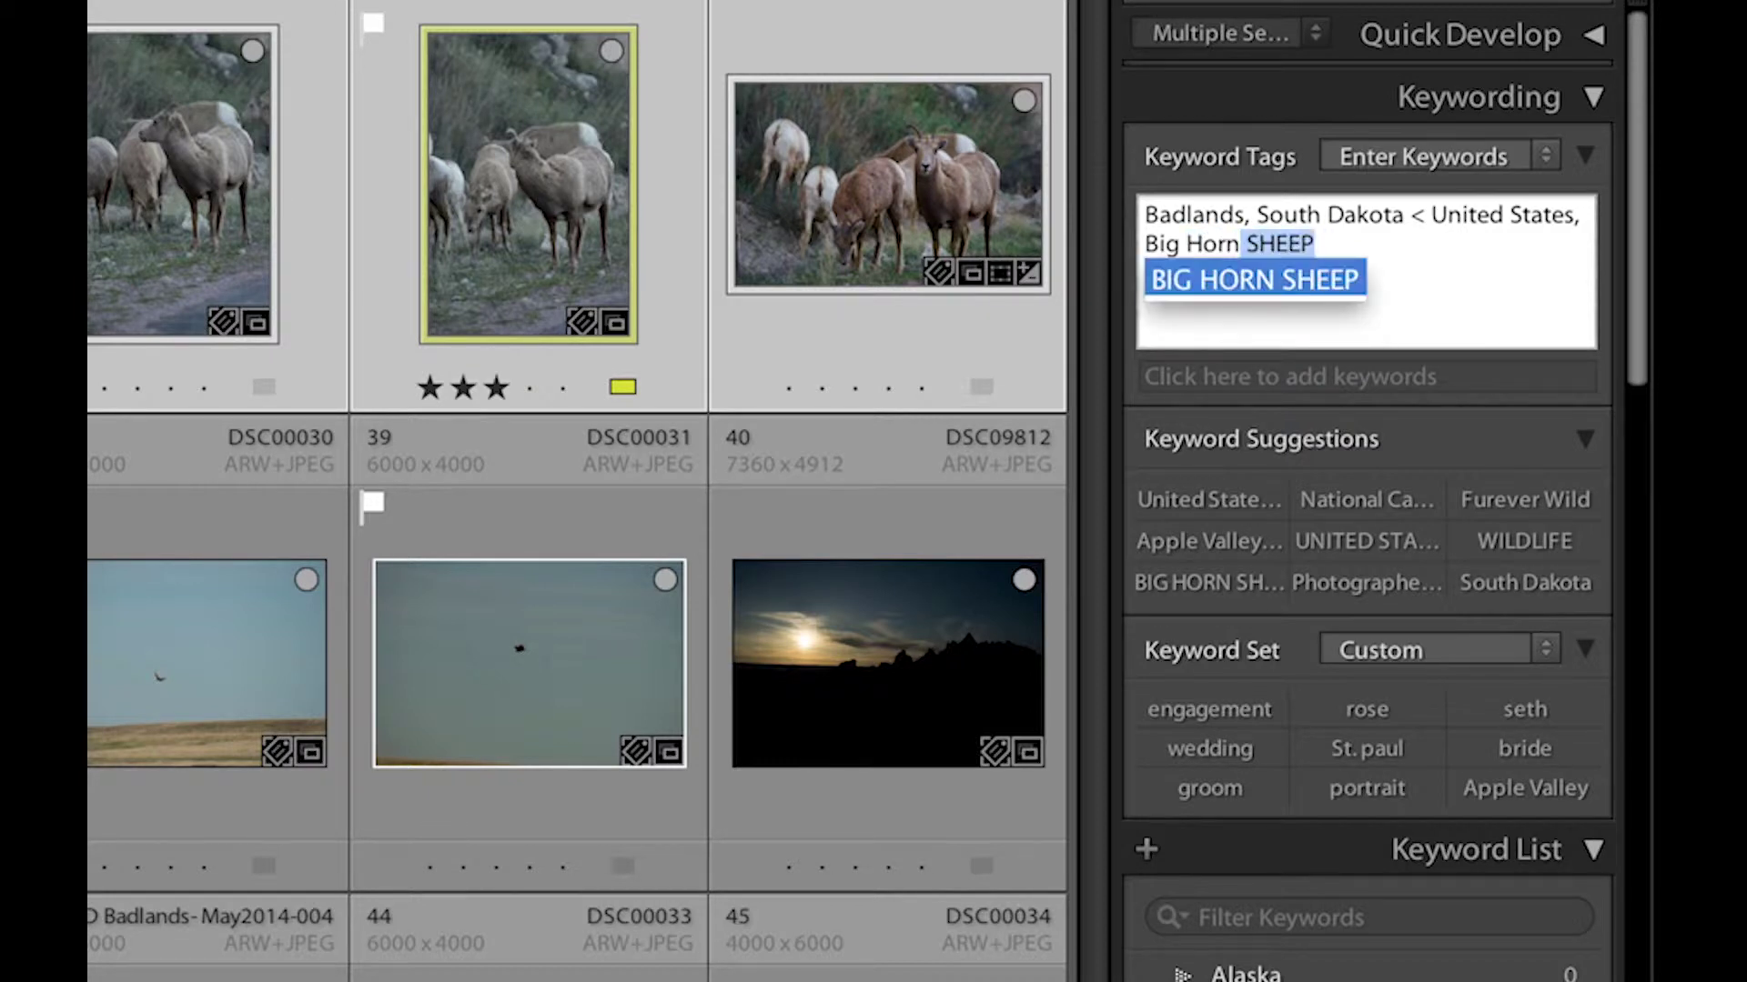
pyautogui.press('BackSpace')
pyautogui.press('BackSpace')
pyautogui.write('Sheep')
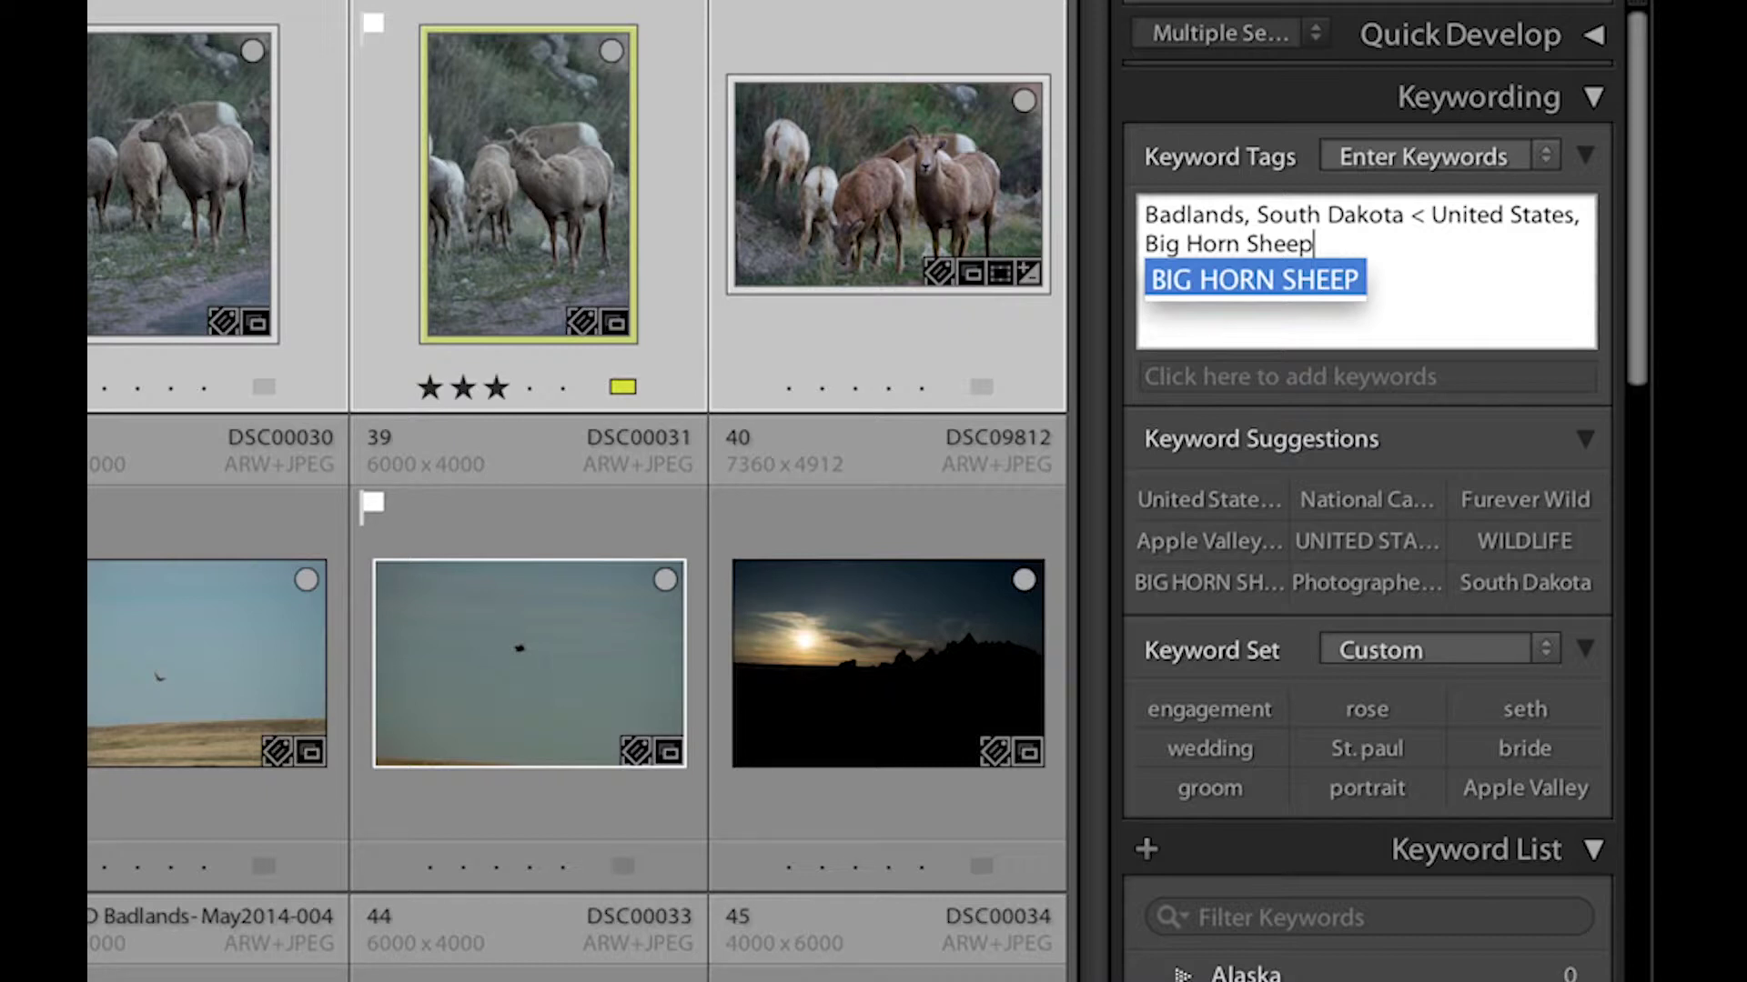
pyautogui.press('Return')
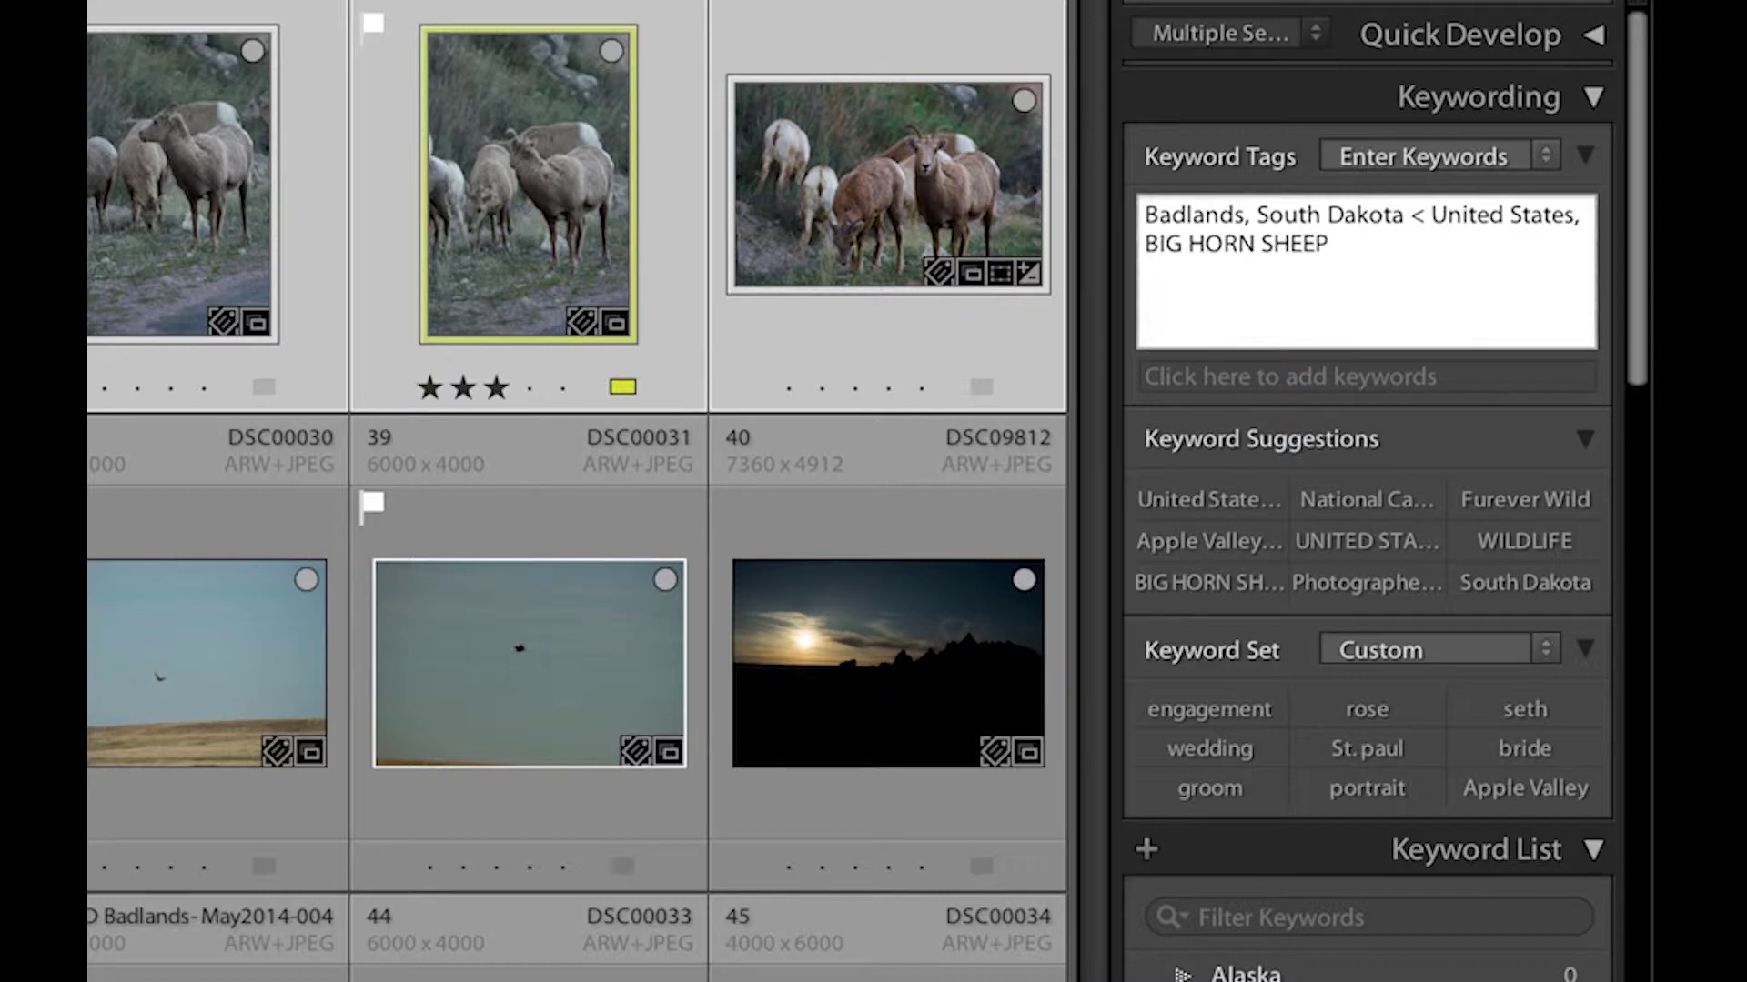
pyautogui.press('Return')
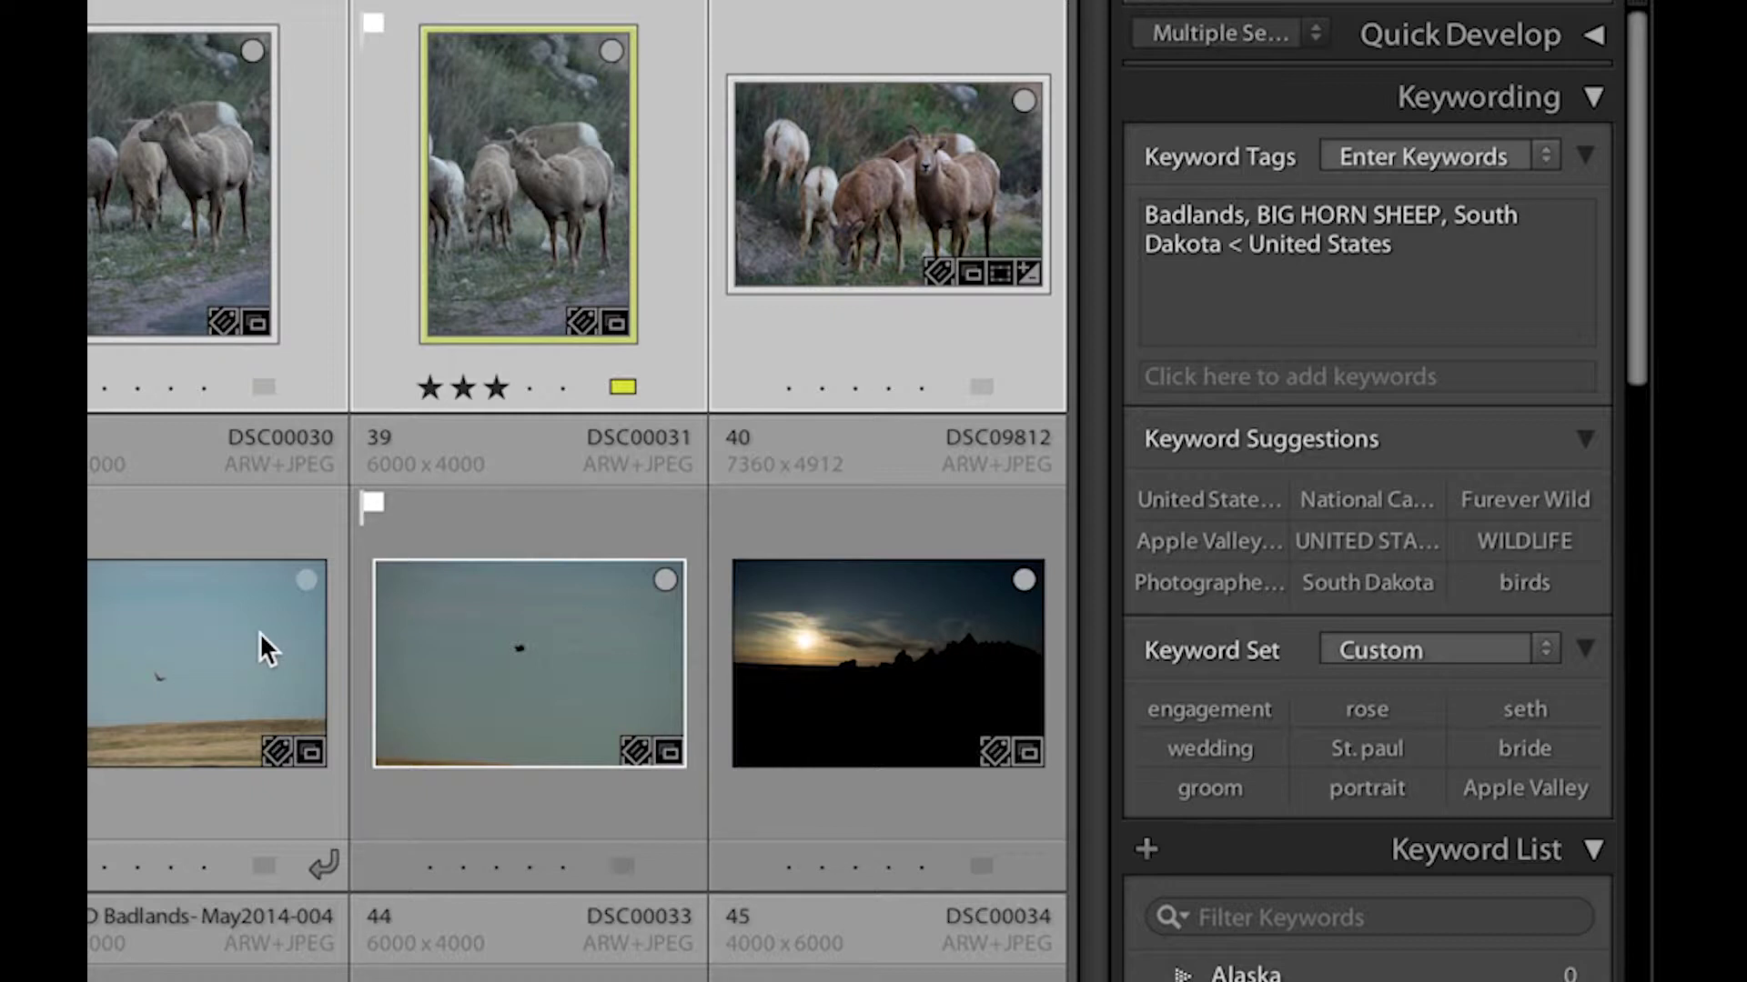
pyautogui.keyDown('ctrl'); pyautogui.click(183, 657); pyautogui.keyUp('ctrl')
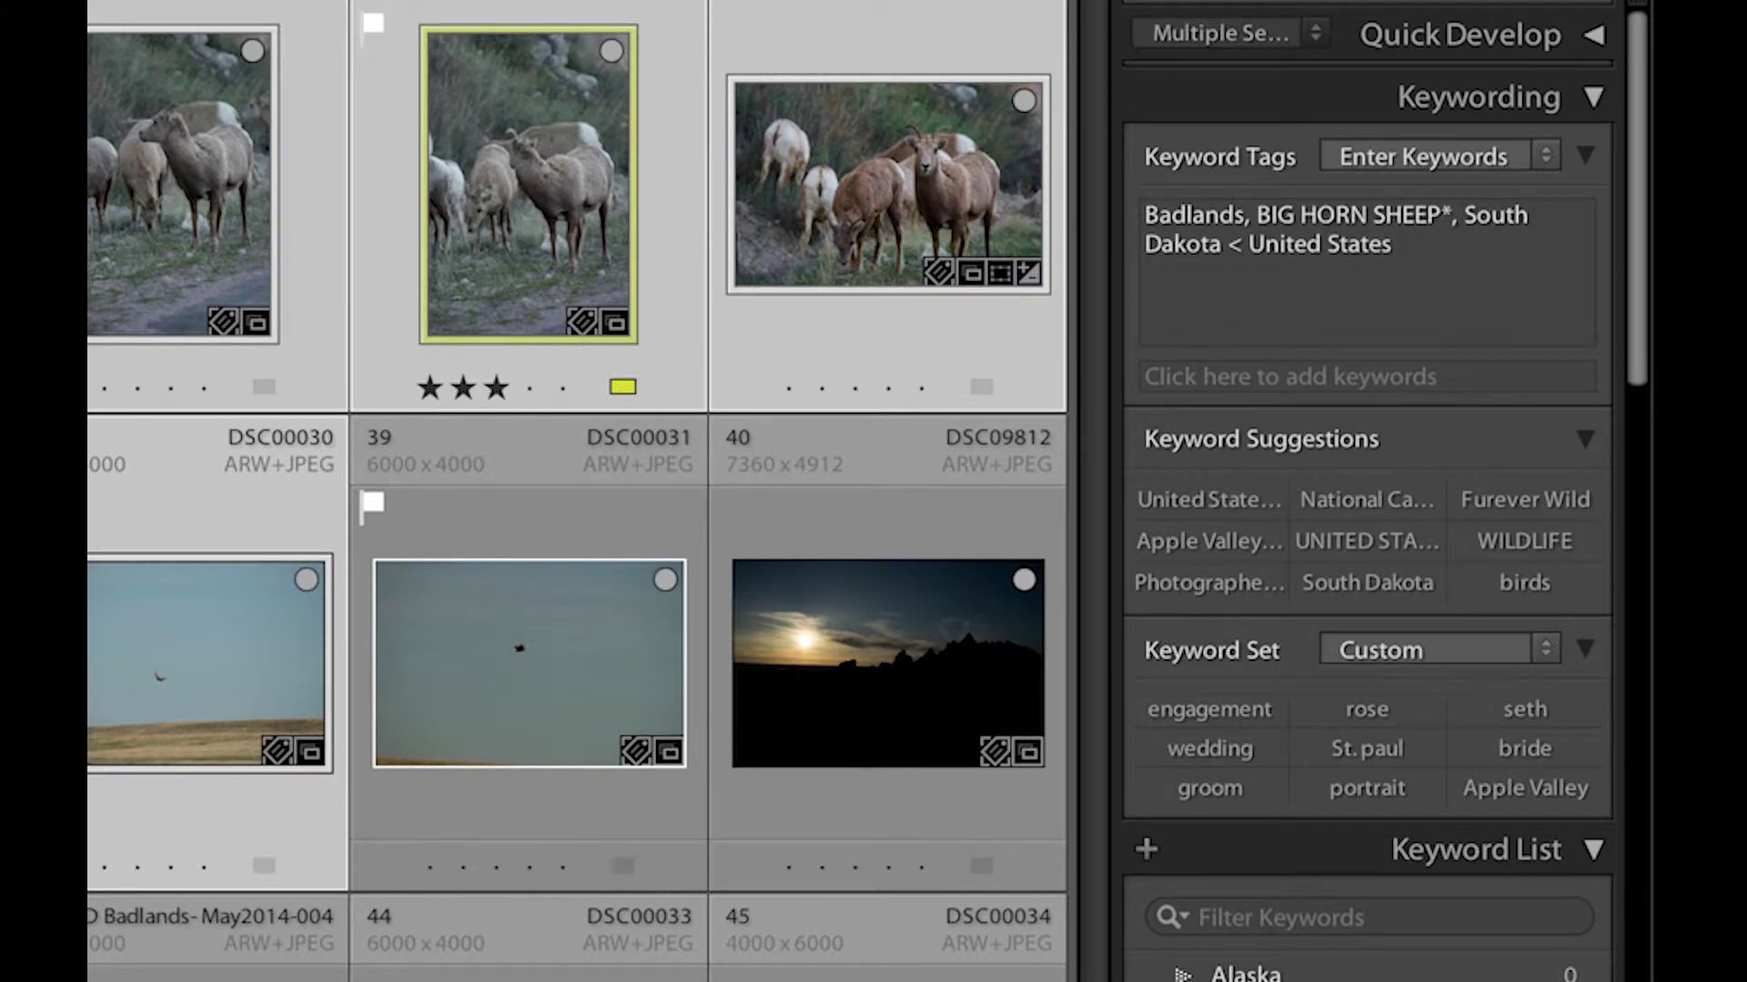
pyautogui.keyDown('ctrl'); pyautogui.click(163, 734); pyautogui.keyUp('ctrl')
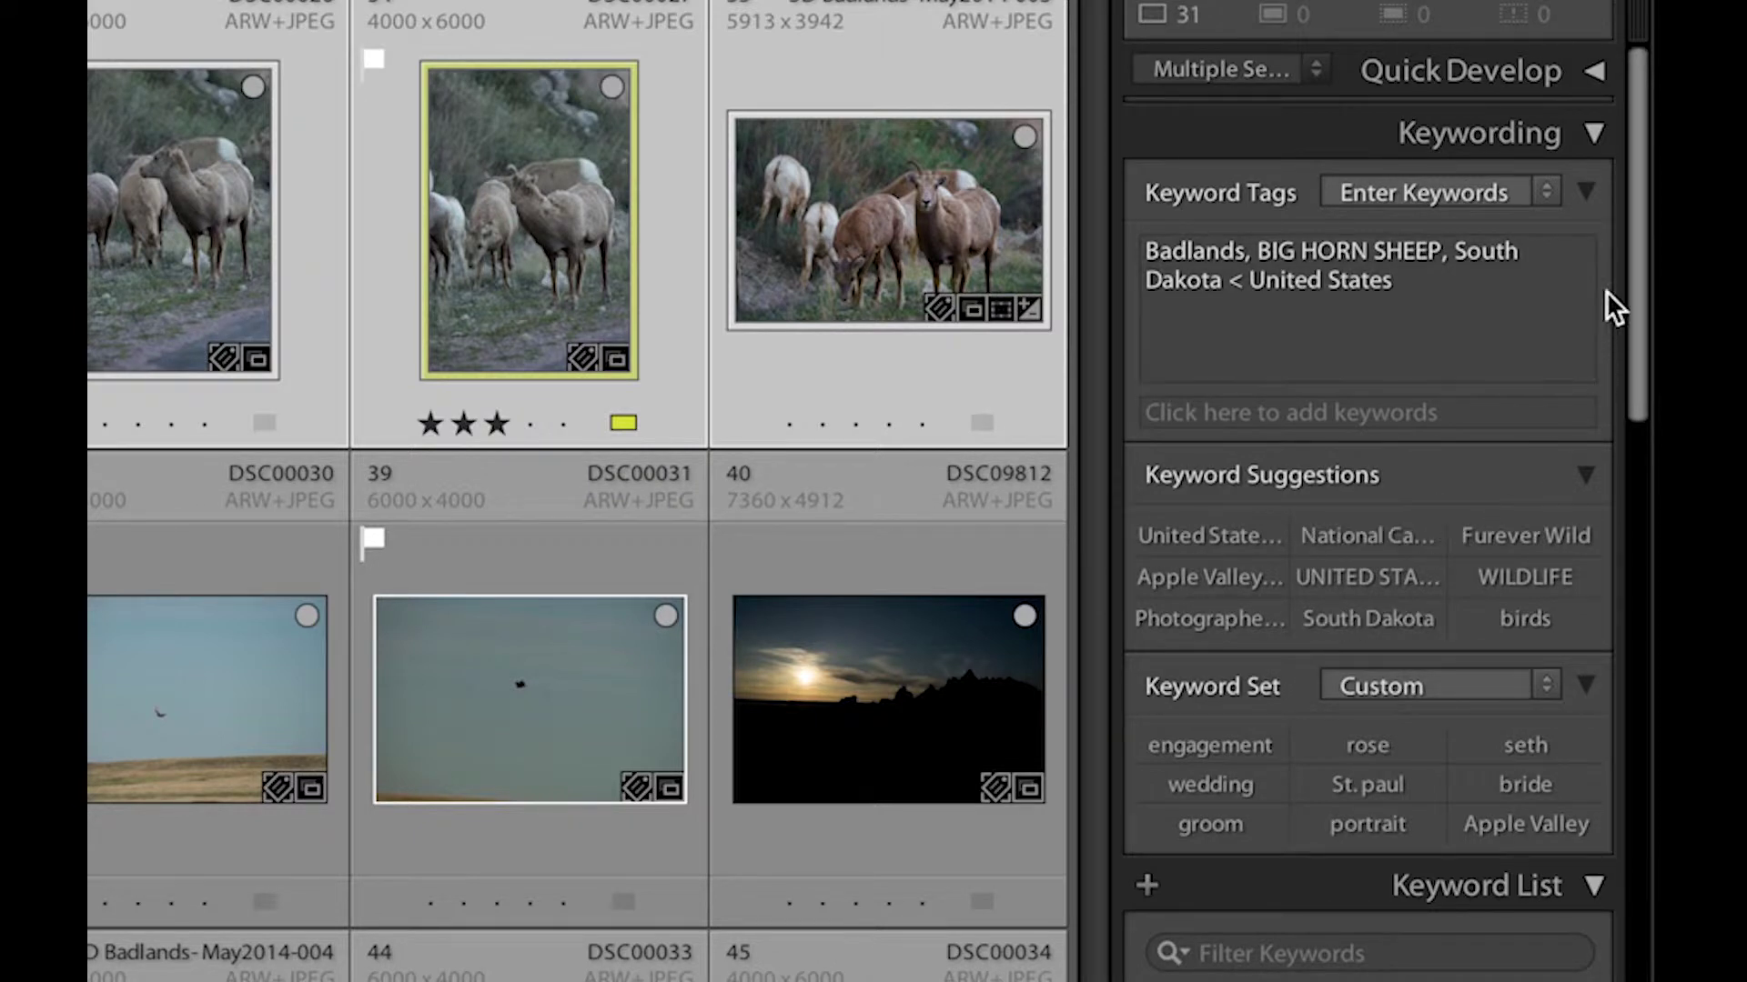
pyautogui.moveTo(1641, 270); pyautogui.dragTo(1641, 370)
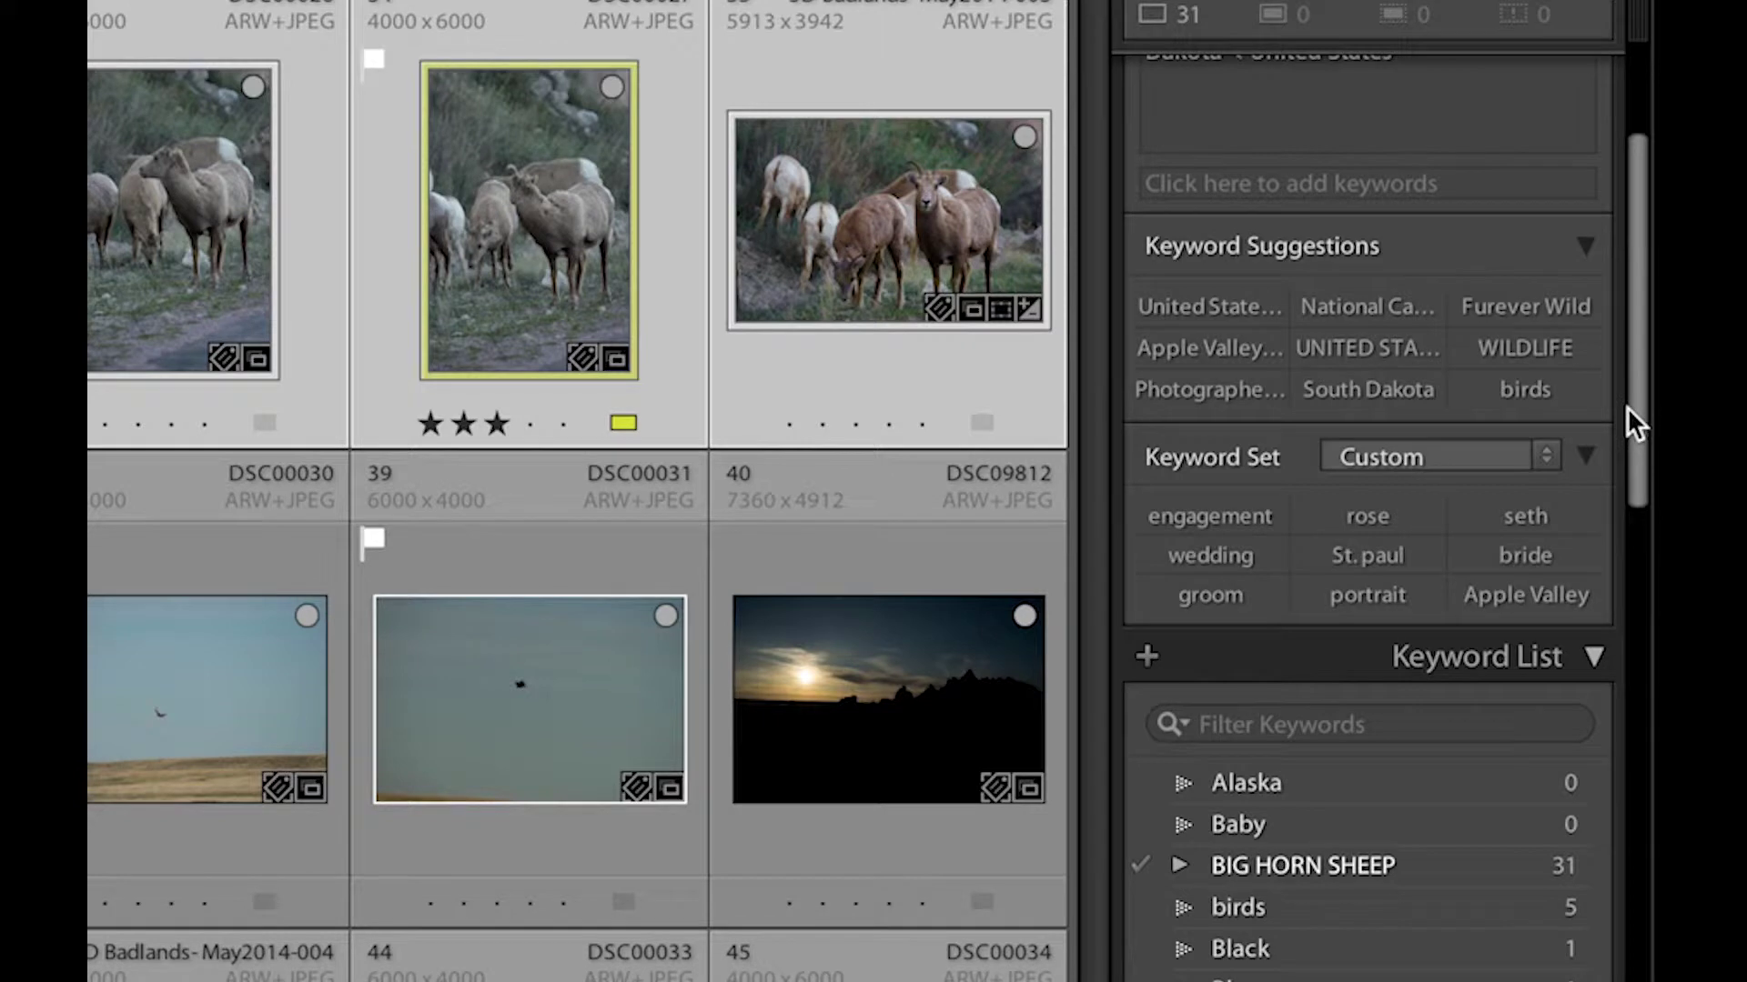
pyautogui.moveTo(1636, 407); pyautogui.dragTo(1641, 467)
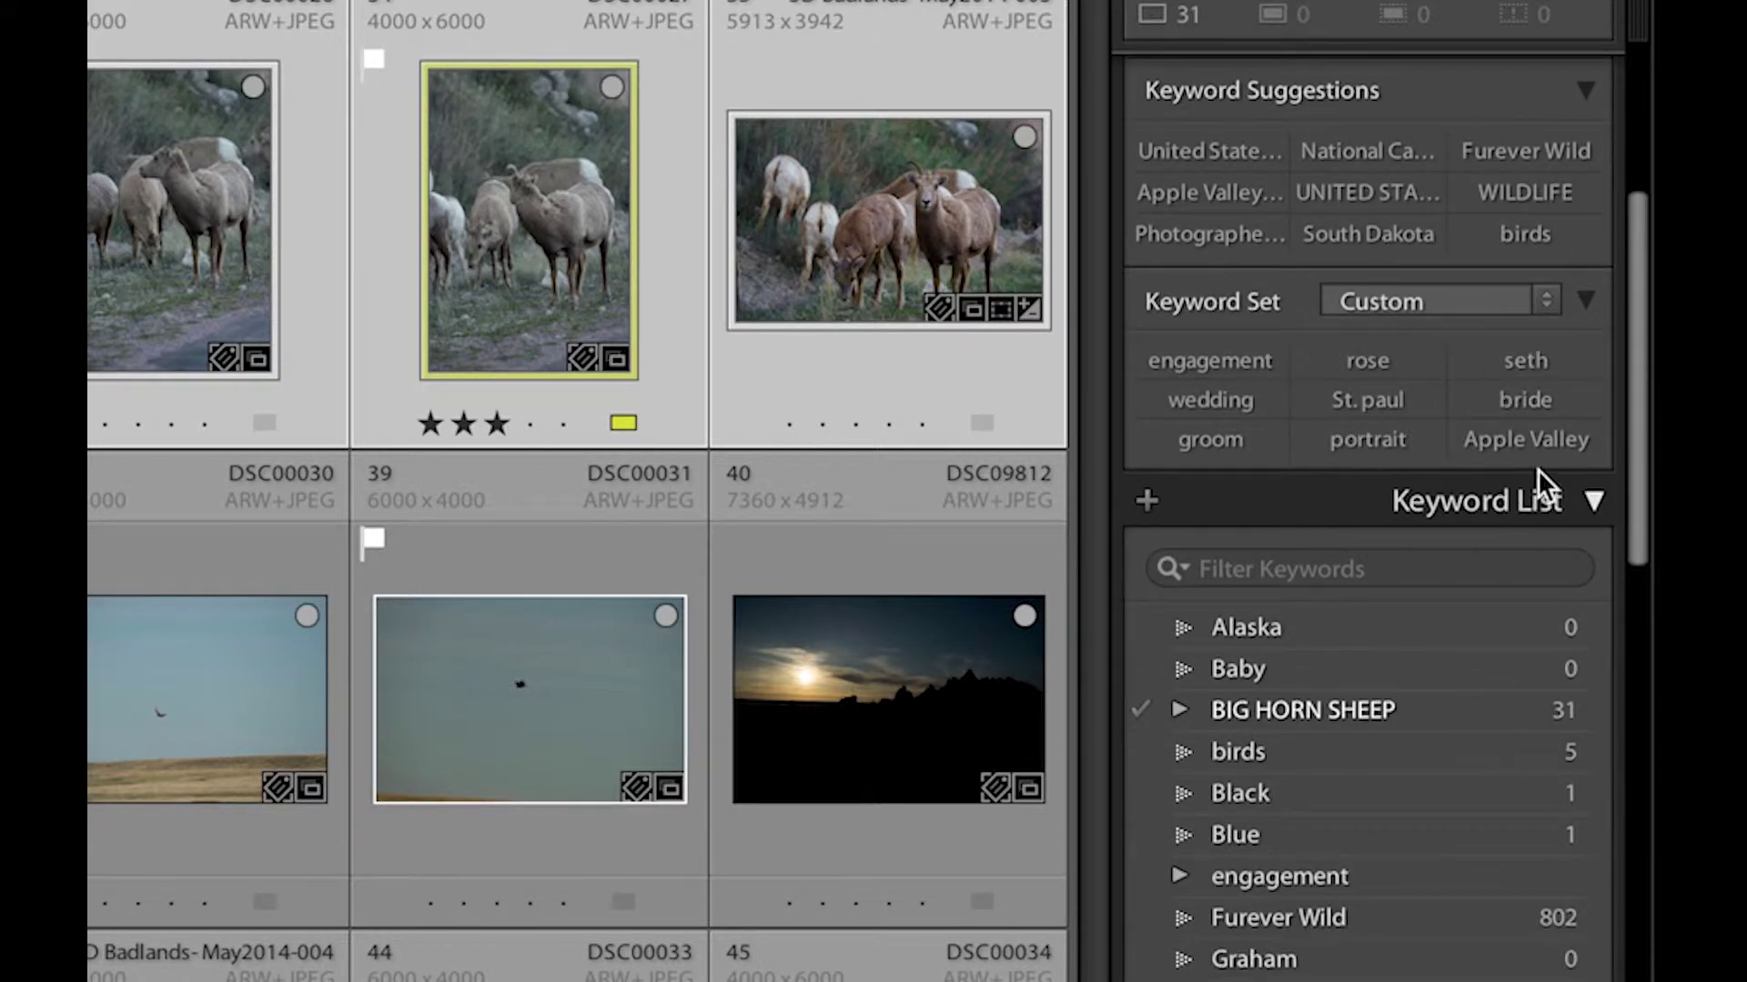
pyautogui.moveTo(1638, 450); pyautogui.dragTo(1635, 349)
pyautogui.scroll(2, 1365, 455)
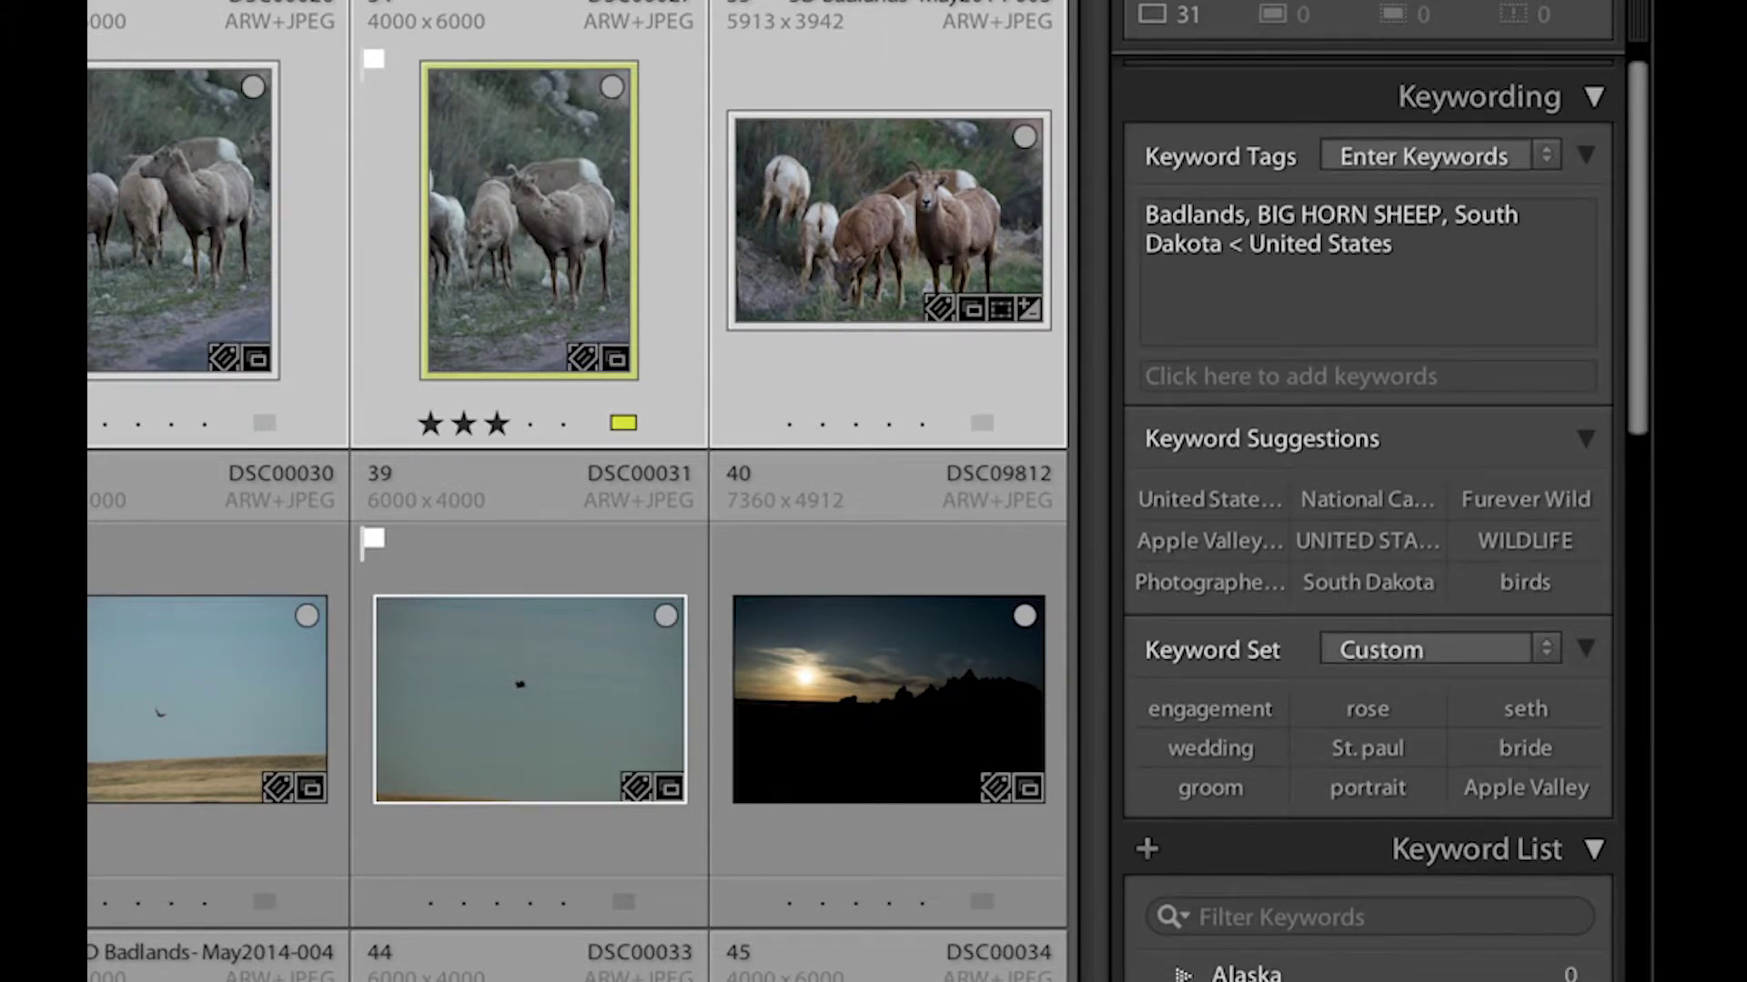
pyautogui.moveTo(1637, 323); pyautogui.dragTo(1648, 942)
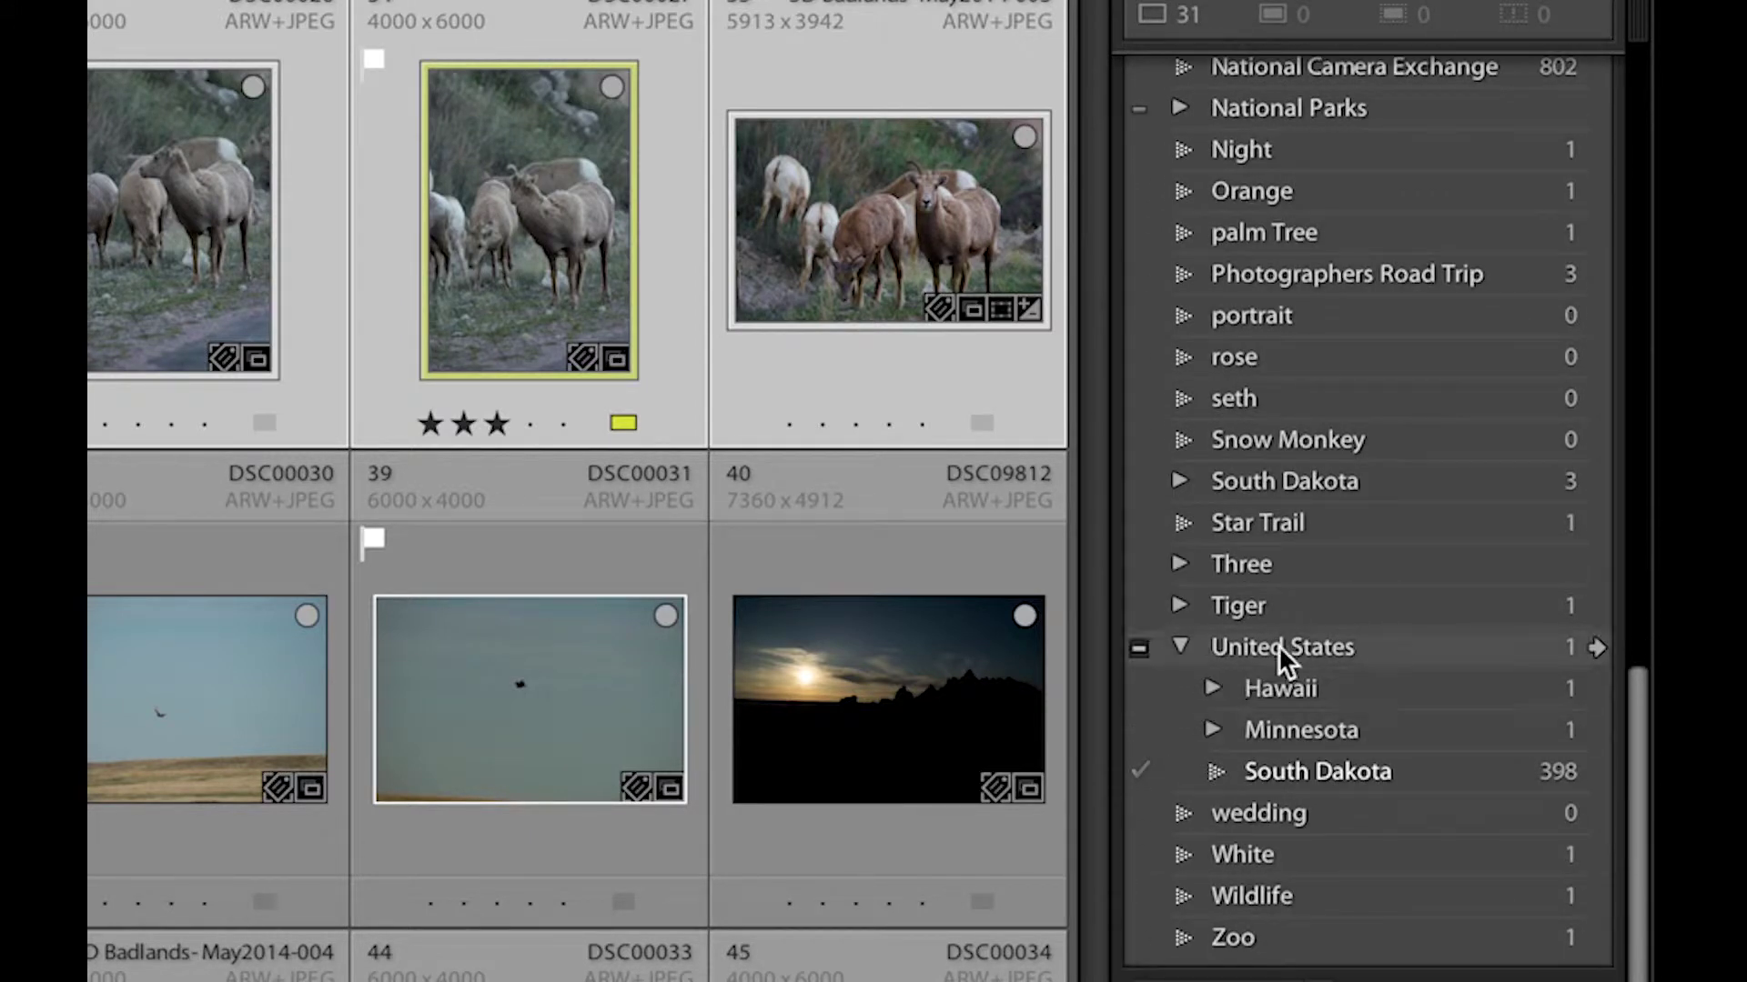
pyautogui.click(1178, 657)
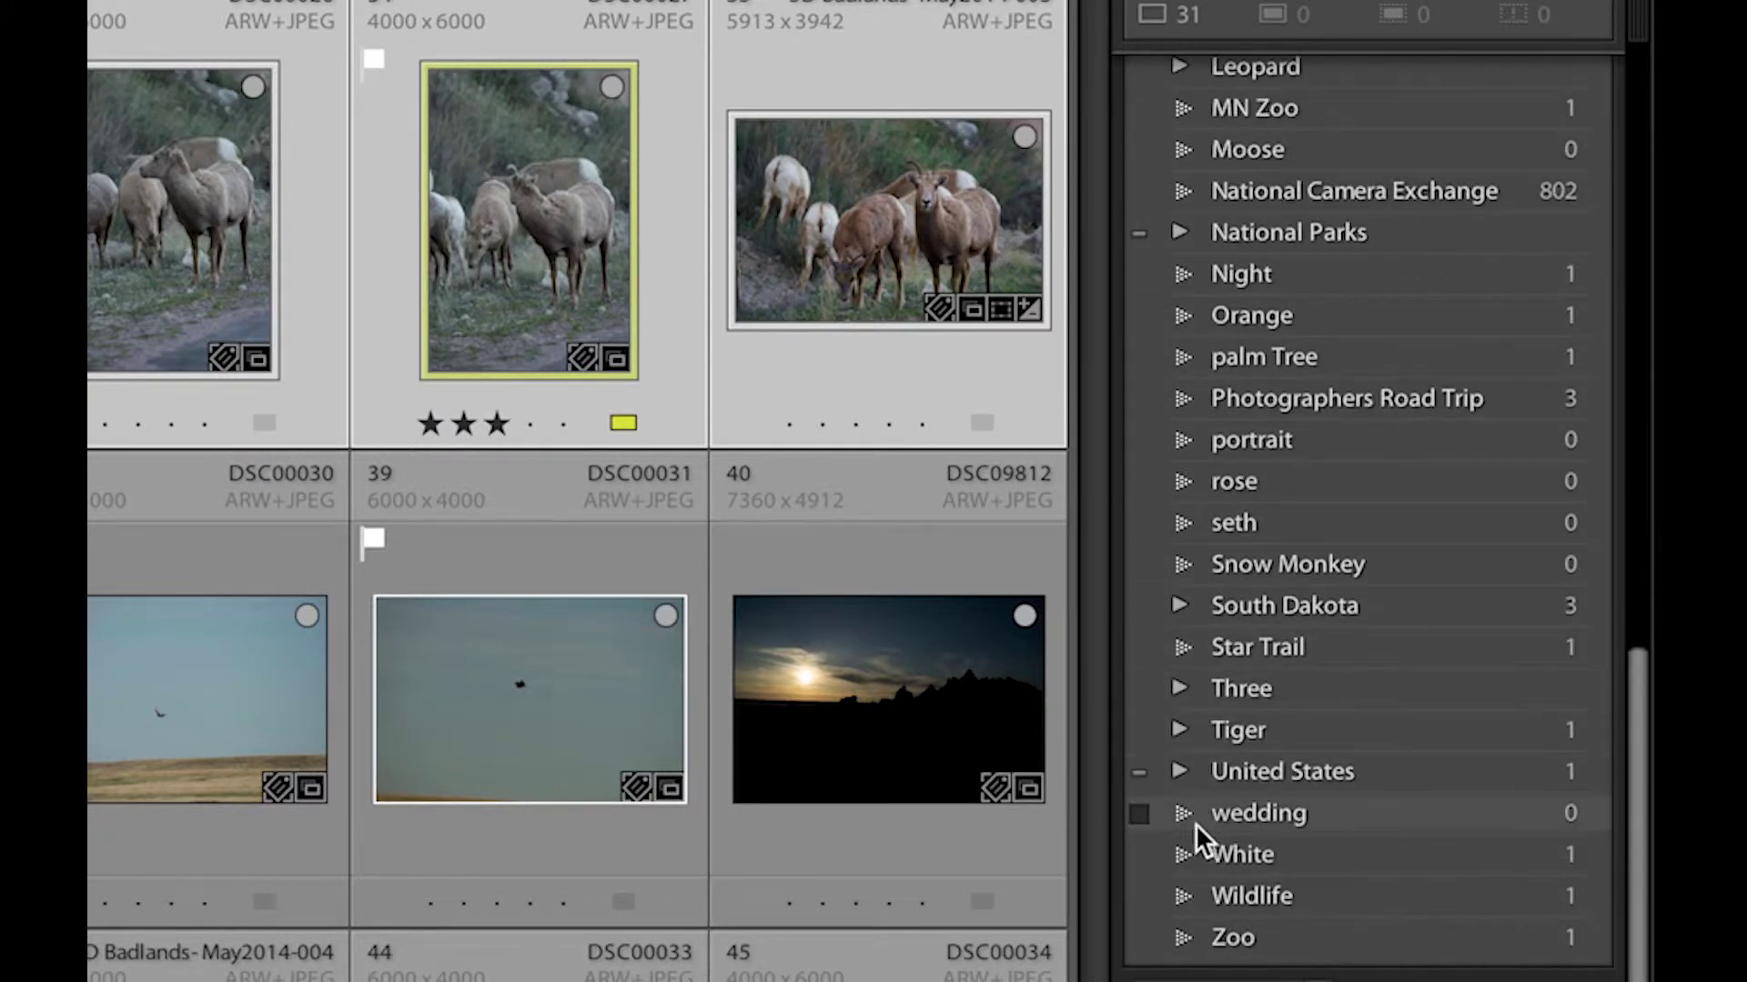
pyautogui.click(1180, 773)
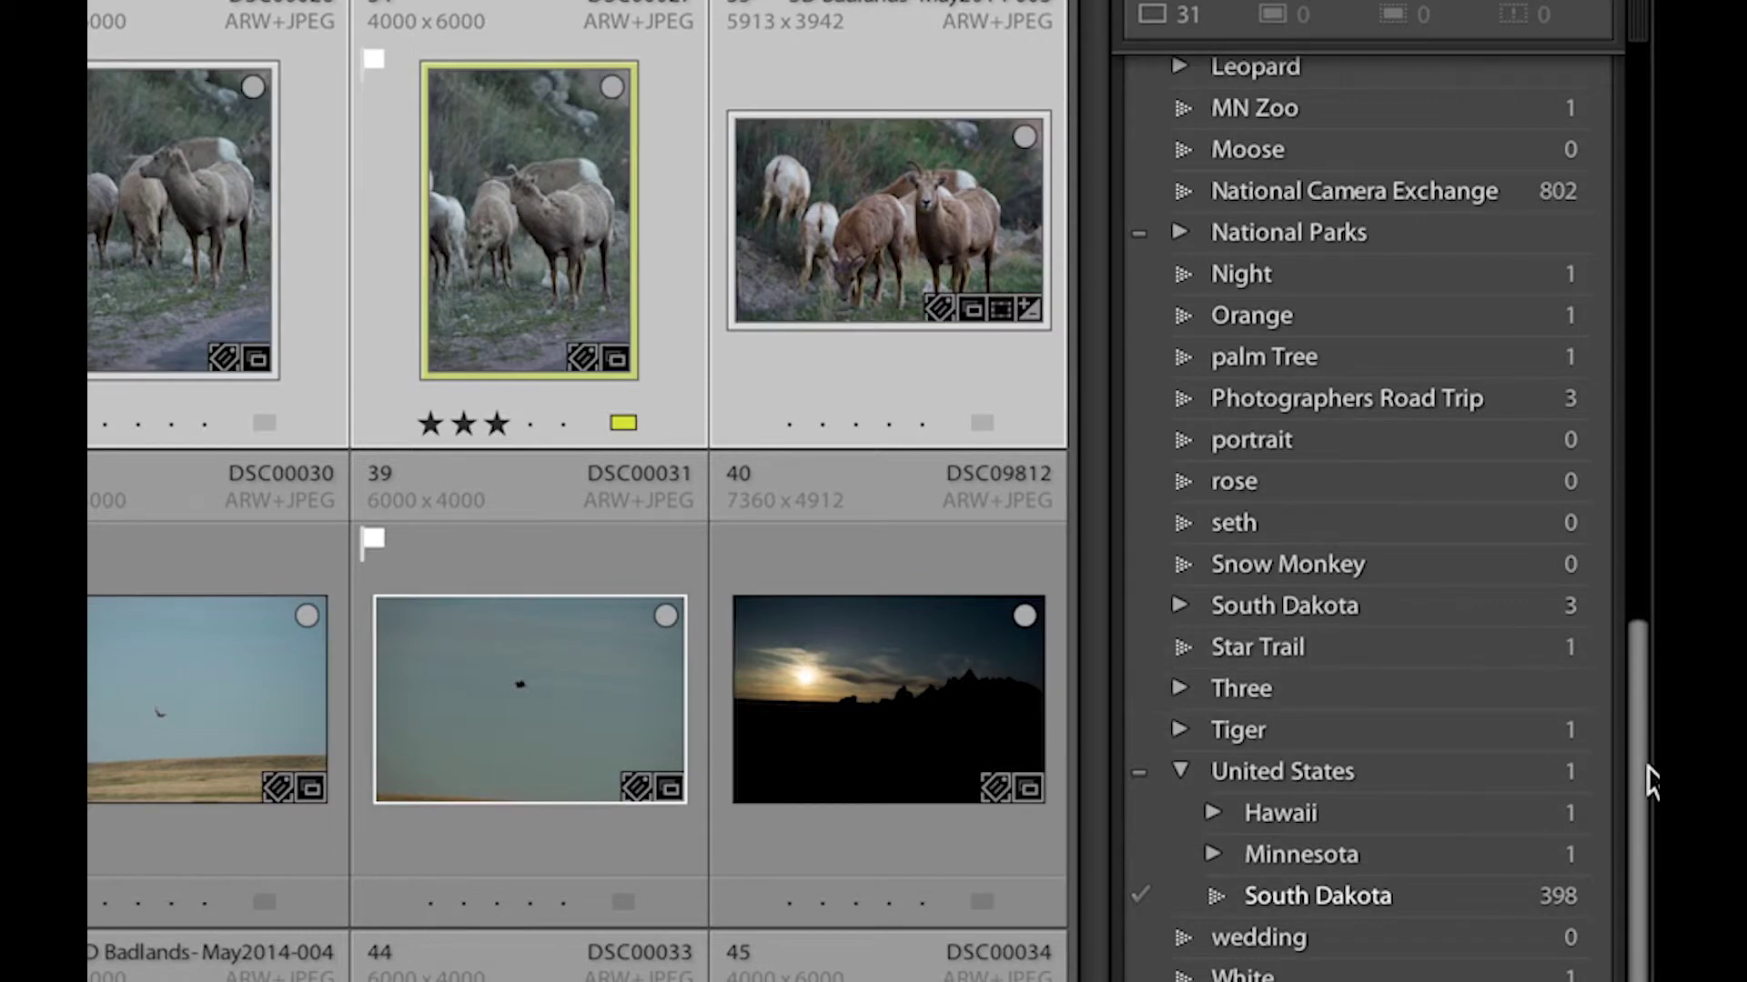
pyautogui.moveTo(1639, 761); pyautogui.dragTo(1641, 466)
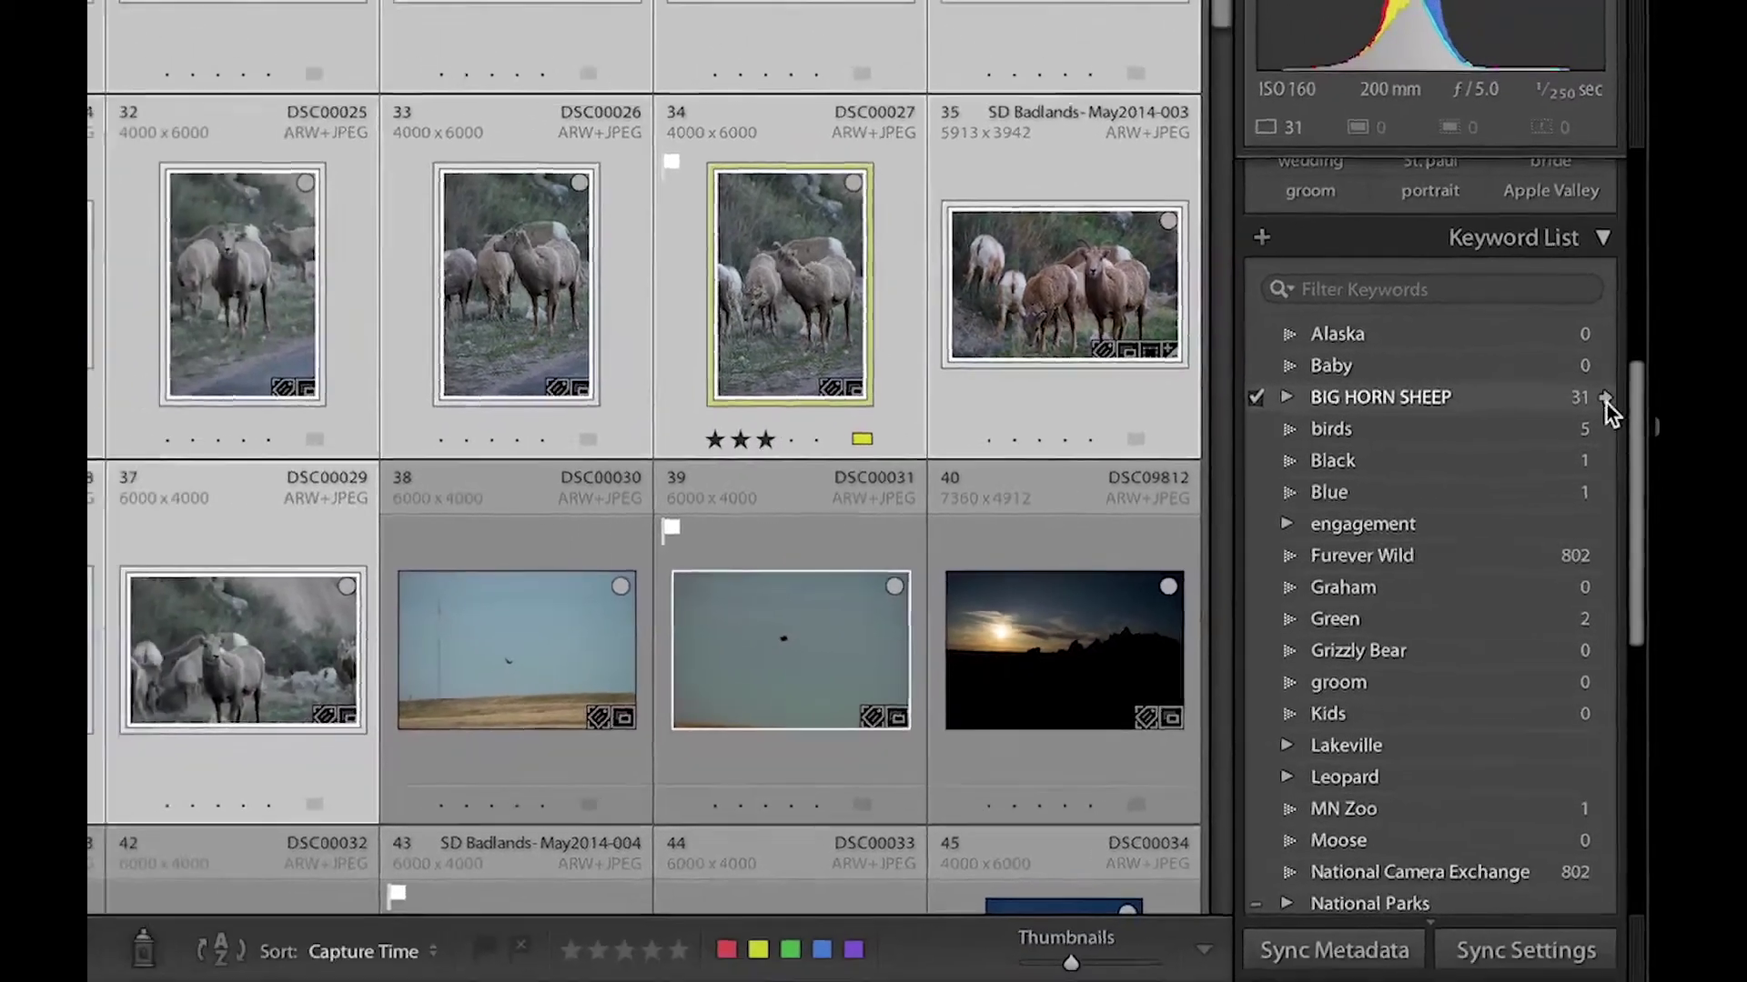
# Step: Filter the grid to BIG HORN SHEEP from the Keyword List and scroll through the panel
pyautogui.click(1597, 368)
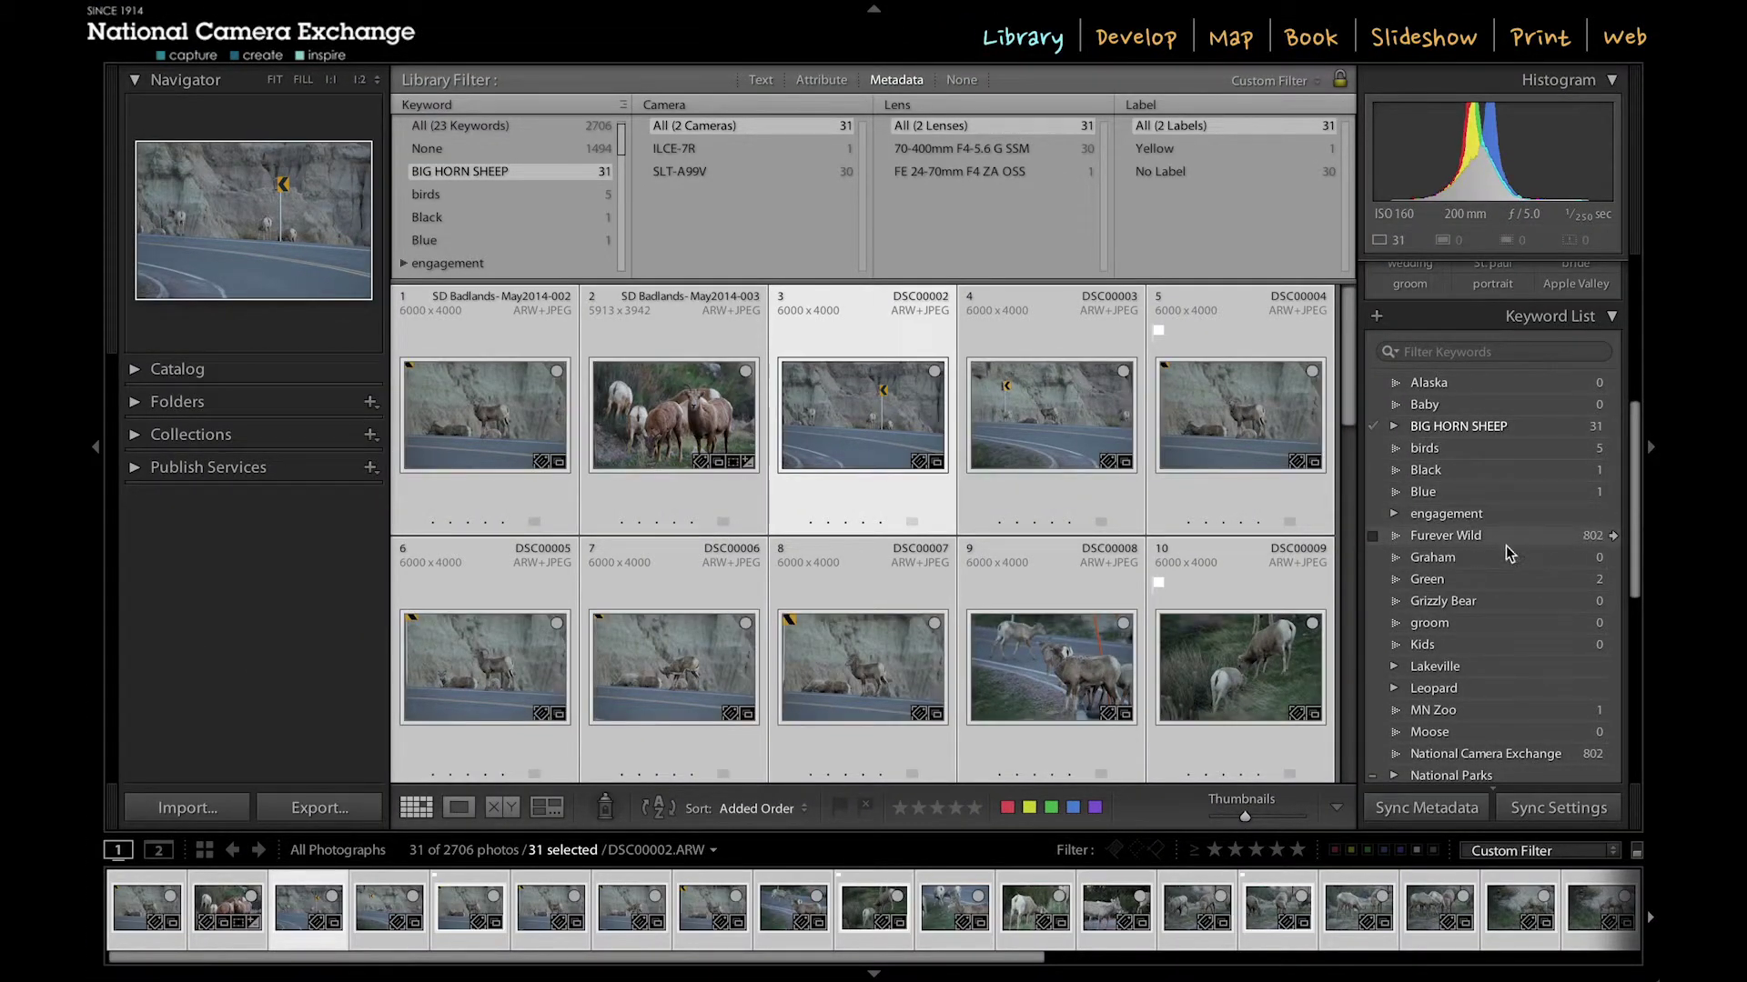
pyautogui.moveTo(1634, 543); pyautogui.dragTo(1635, 662)
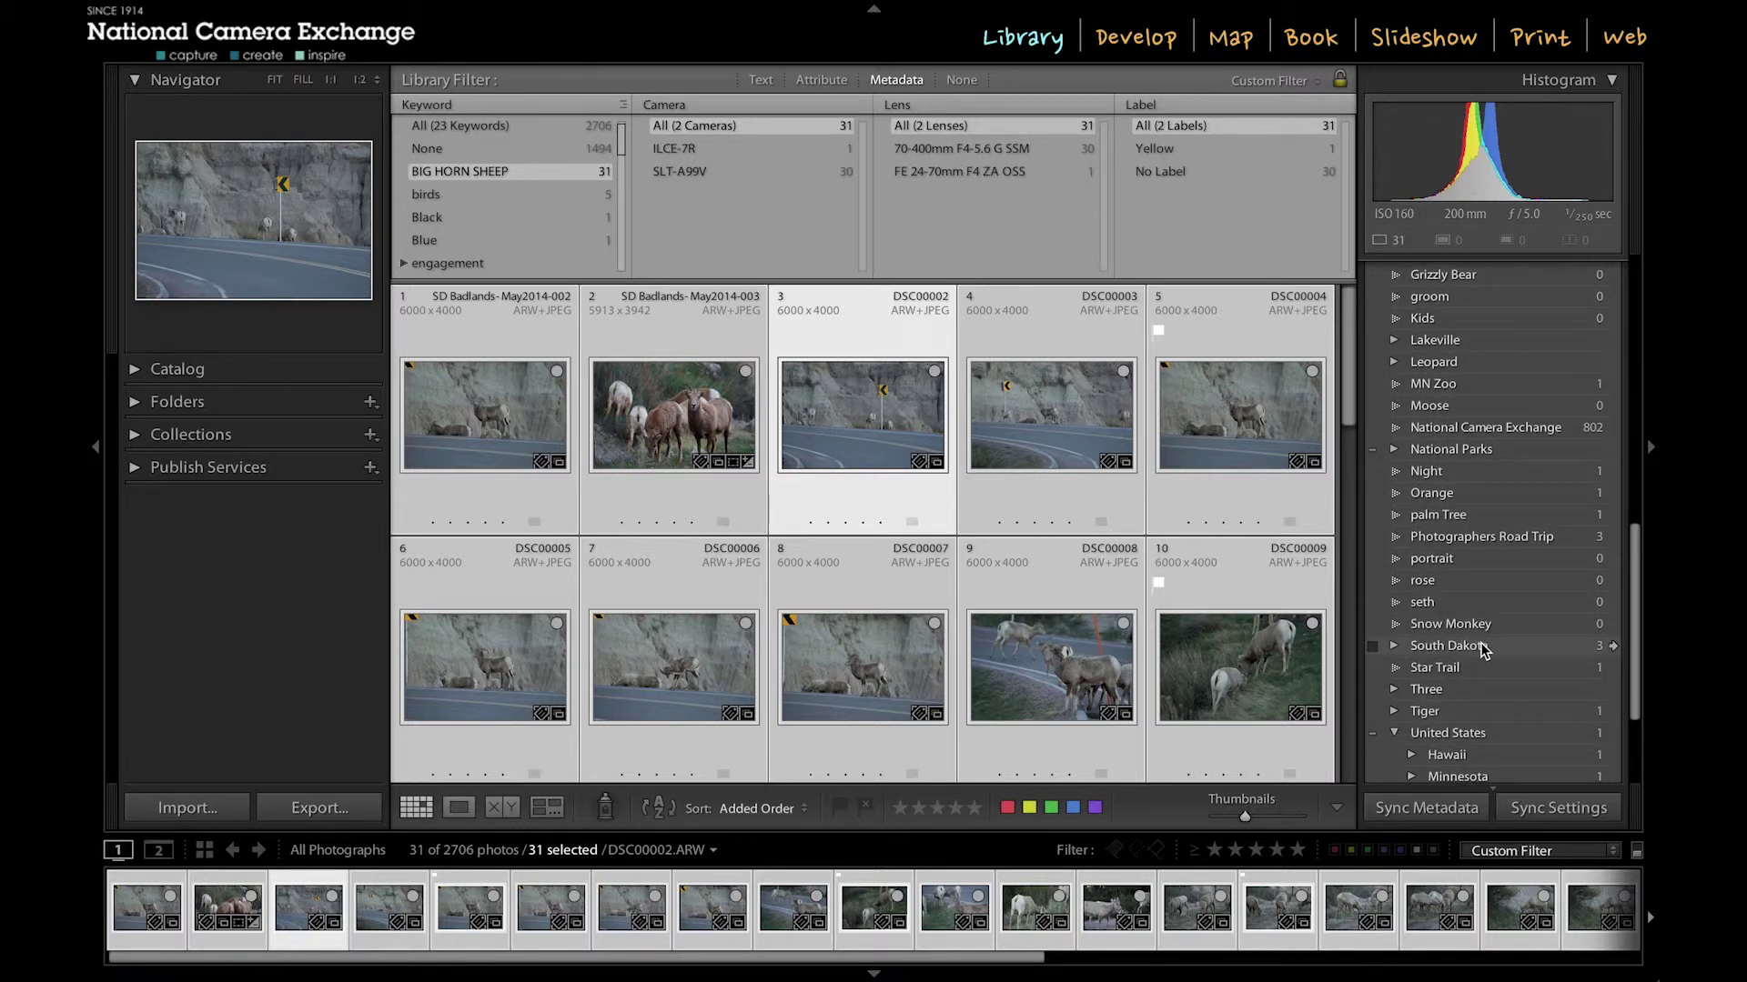
pyautogui.moveTo(1483, 647); pyautogui.dragTo(1481, 739)
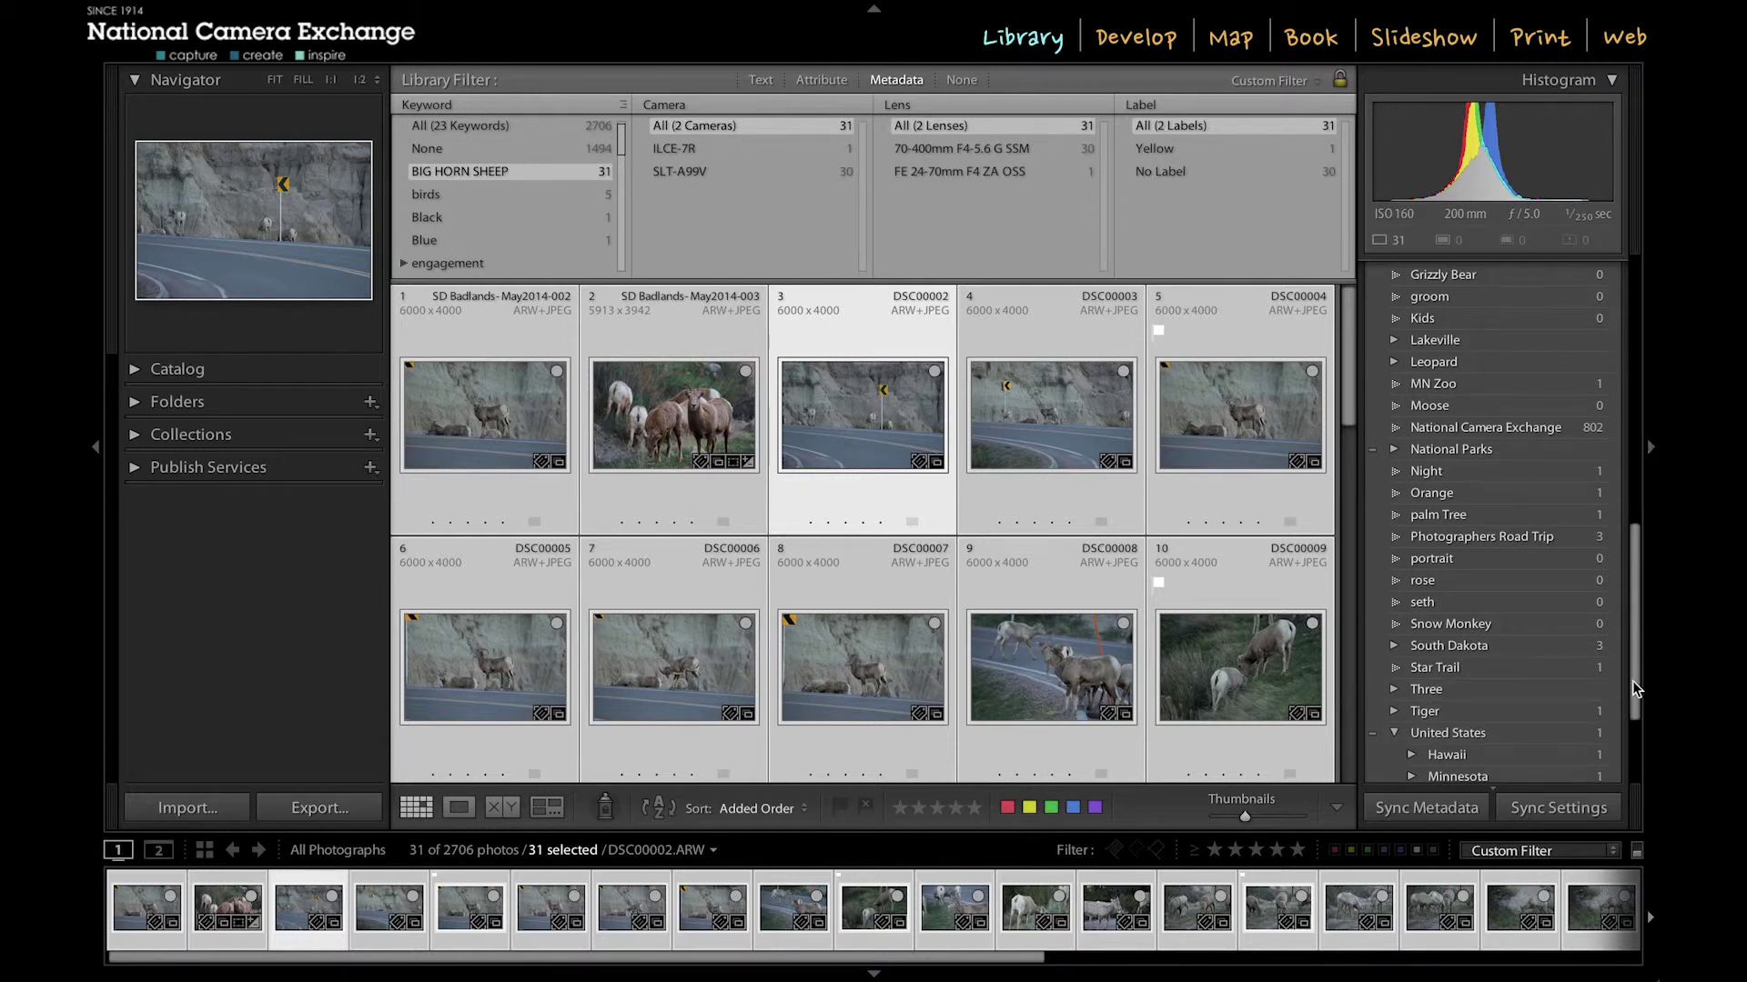
pyautogui.moveTo(1635, 688); pyautogui.dragTo(1630, 406)
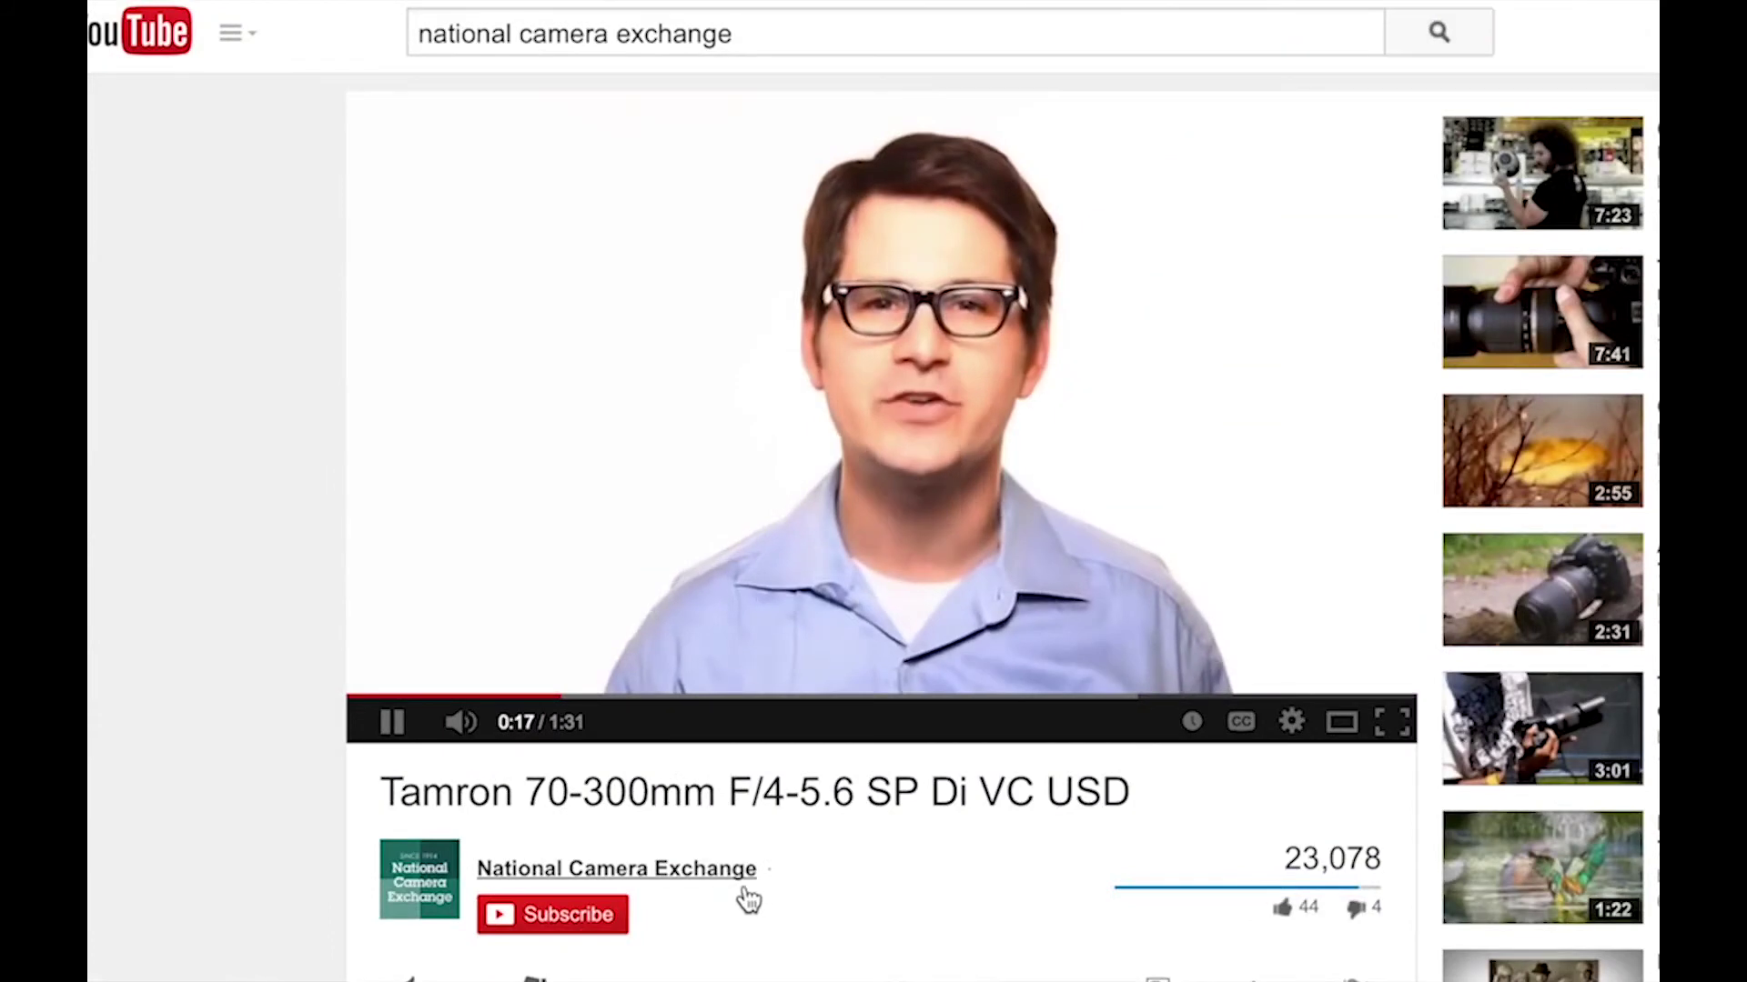
# Step: Reveal the National Camera Exchange channel card on the Tamron 70-300mm video page
pyautogui.moveTo(1060, 718)
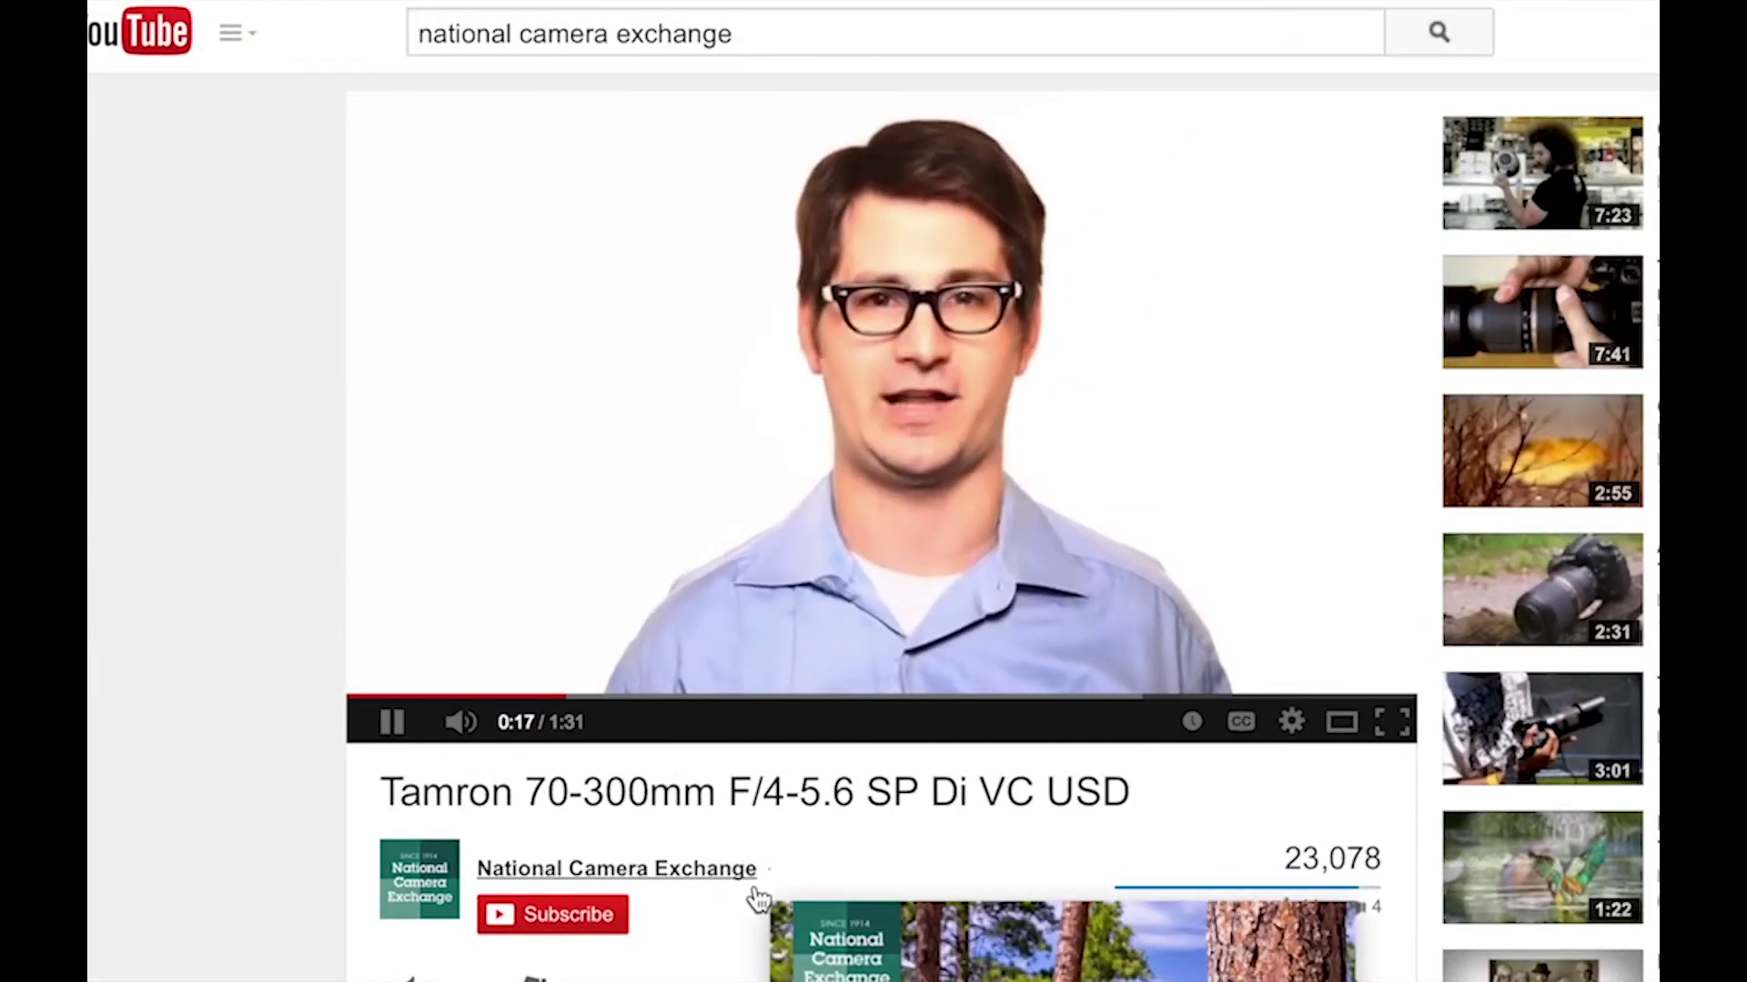
pyautogui.scroll(-4, 1067, 777)
pyautogui.scroll(-2, 755, 900)
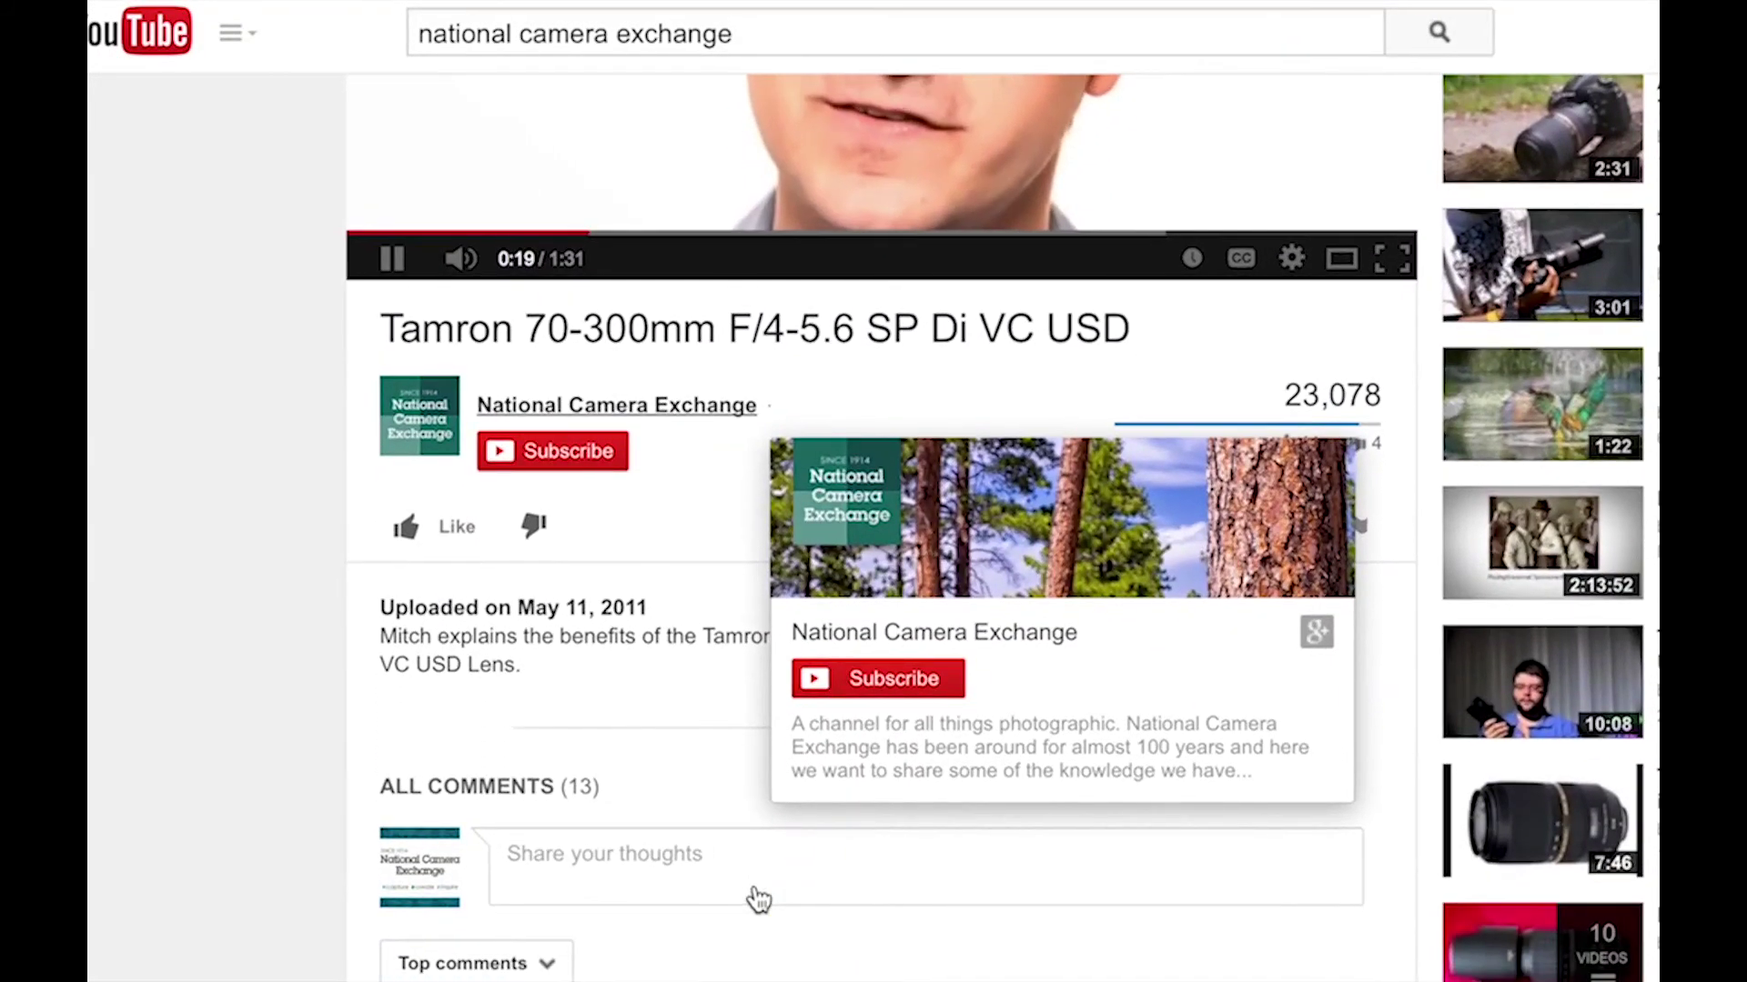